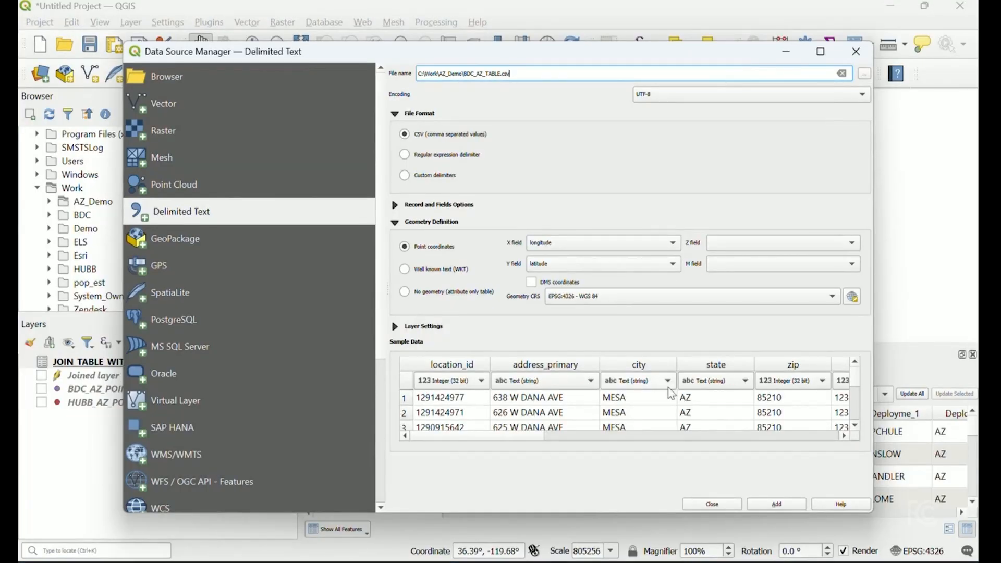
Close the delimited text import without adding a layer and show the HUBB_AZ_POINTS layer on the map.
click(729, 503)
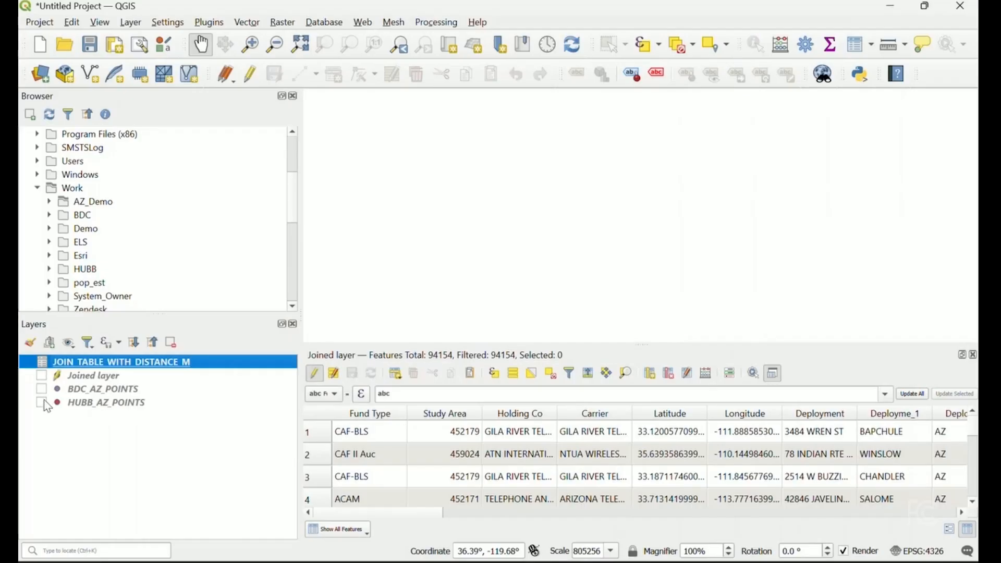
click(41, 402)
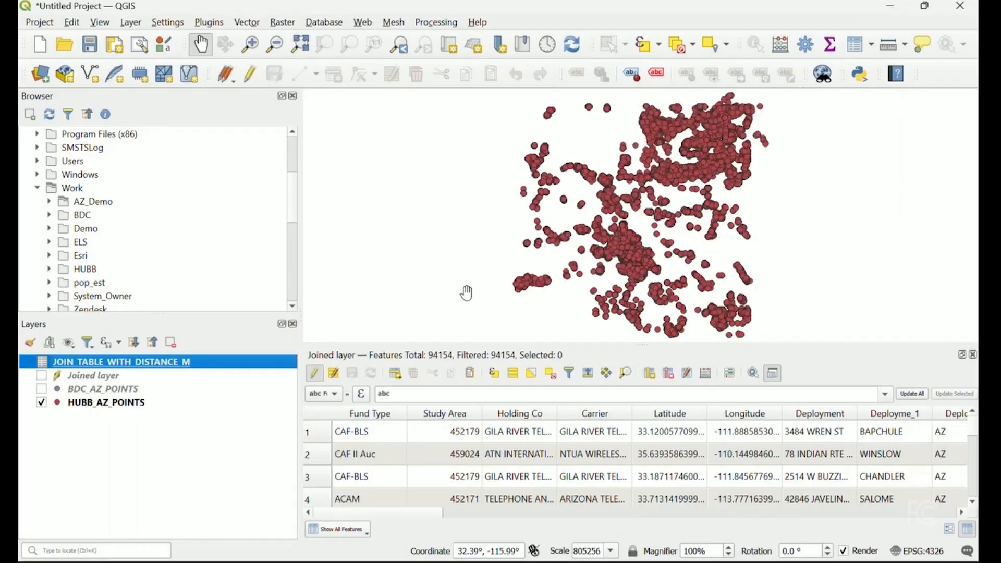
Open the Join attributes by nearest tool from the processing toolbox's Vector general group.
click(435, 24)
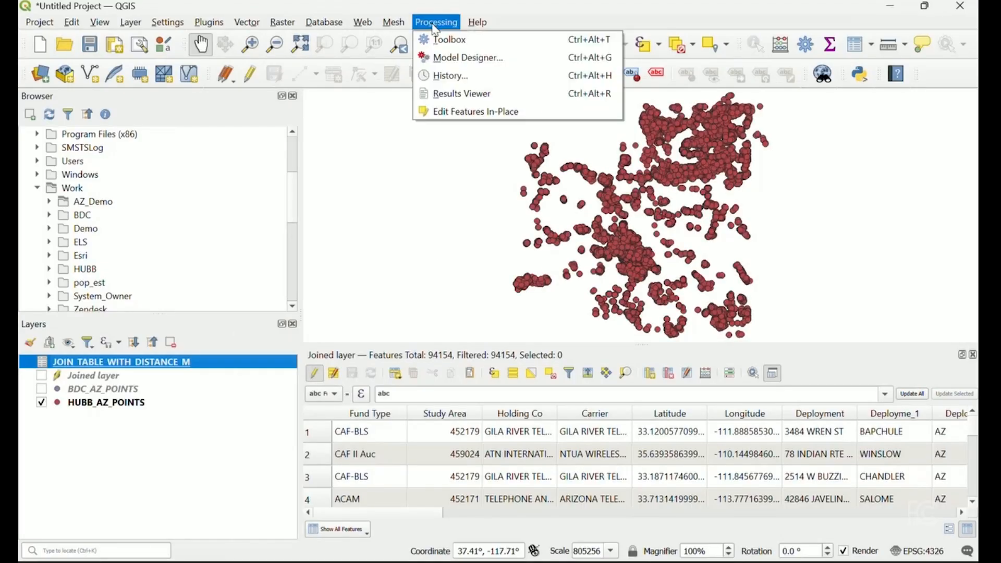
click(449, 40)
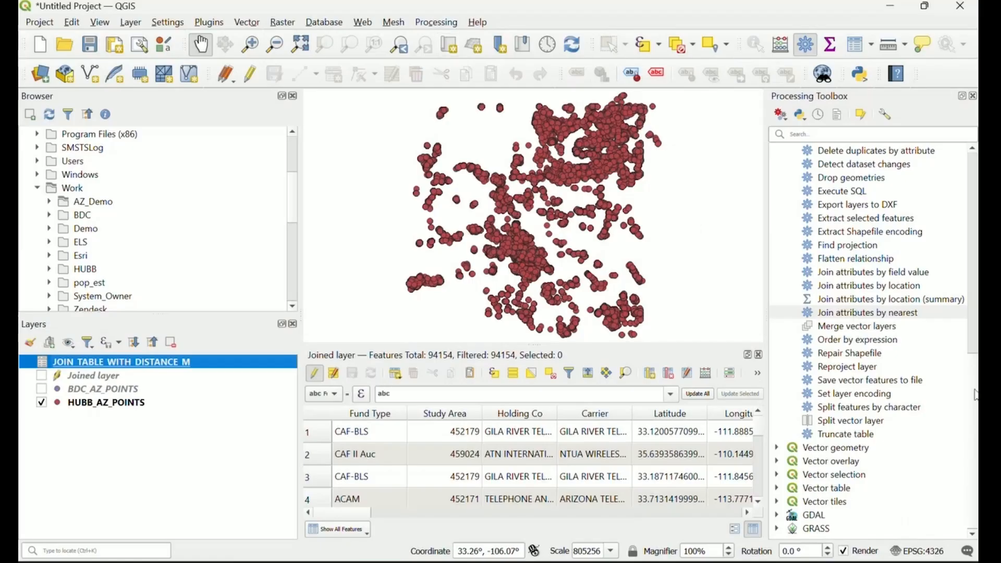
drag(970, 392, 971, 367)
scroll(971, 372, up, 5)
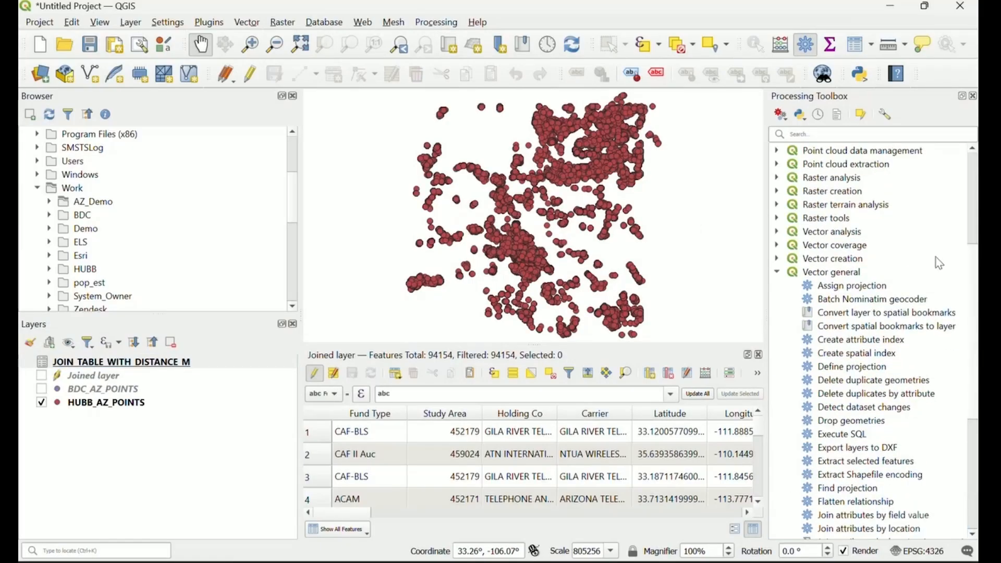
click(894, 274)
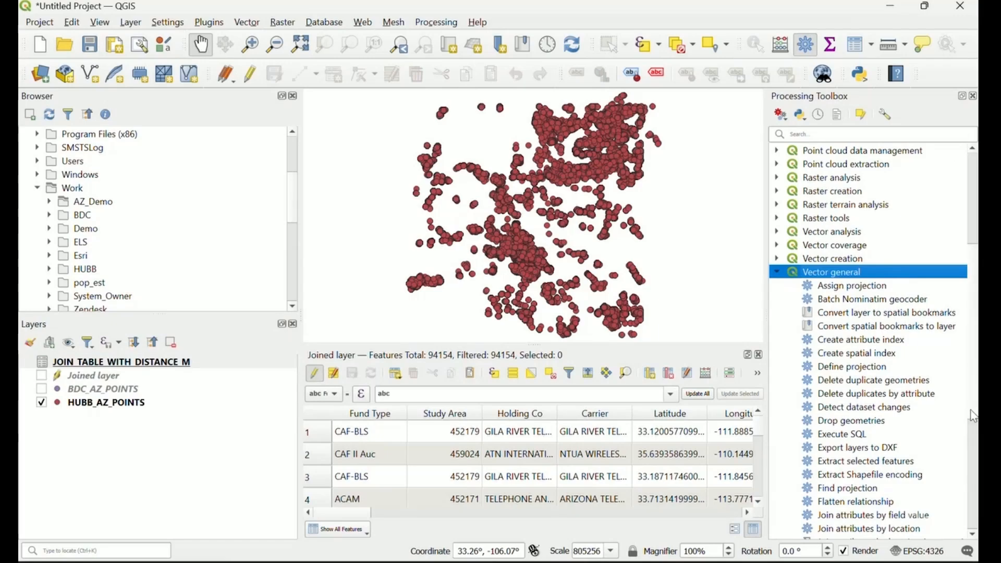
scroll(971, 456, down, 3)
double_click(906, 461)
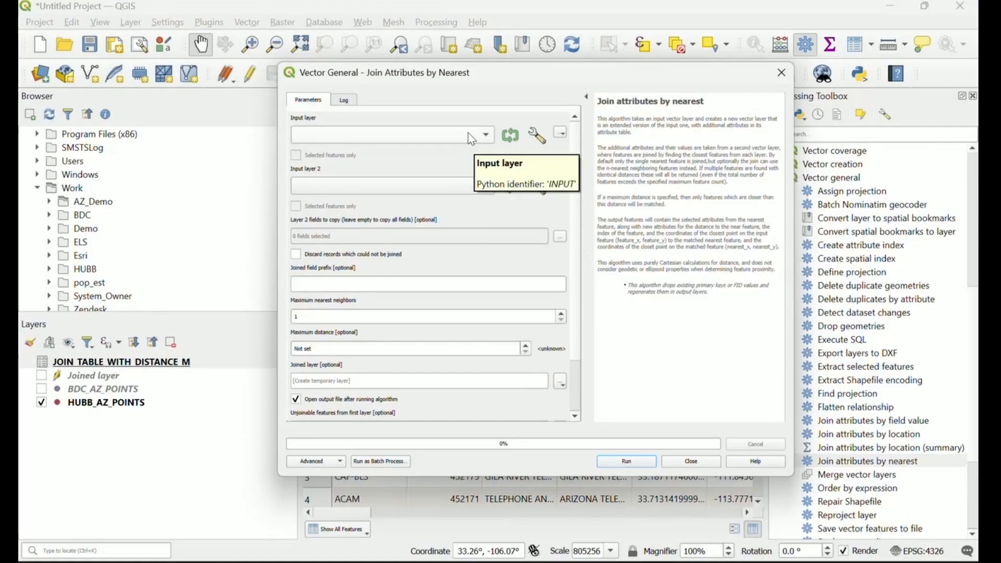
Set HUBB_AZ_POINTS as the input layer and BDC_AZ_POINTS as the second input layer of the nearest join.
click(467, 137)
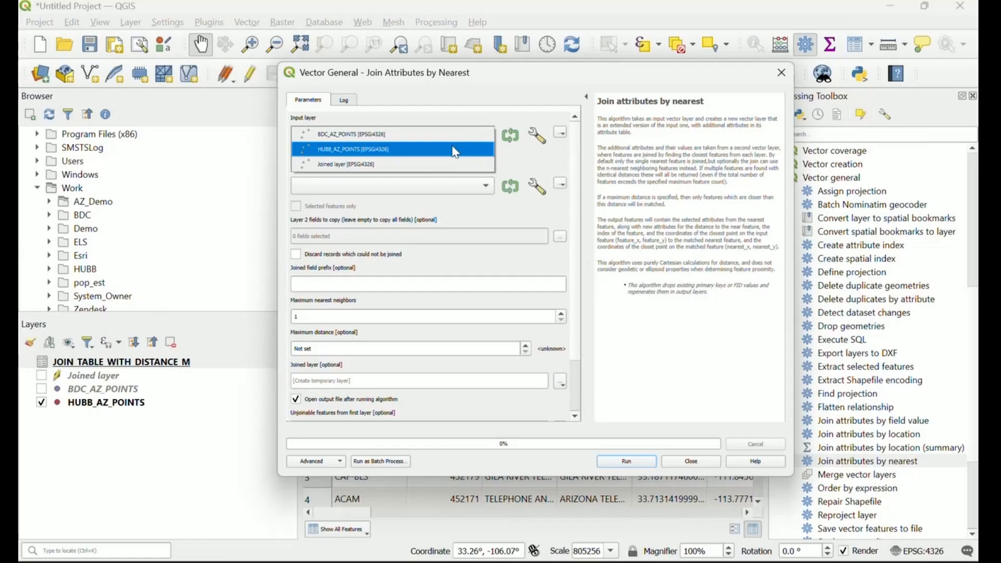
click(455, 150)
click(456, 187)
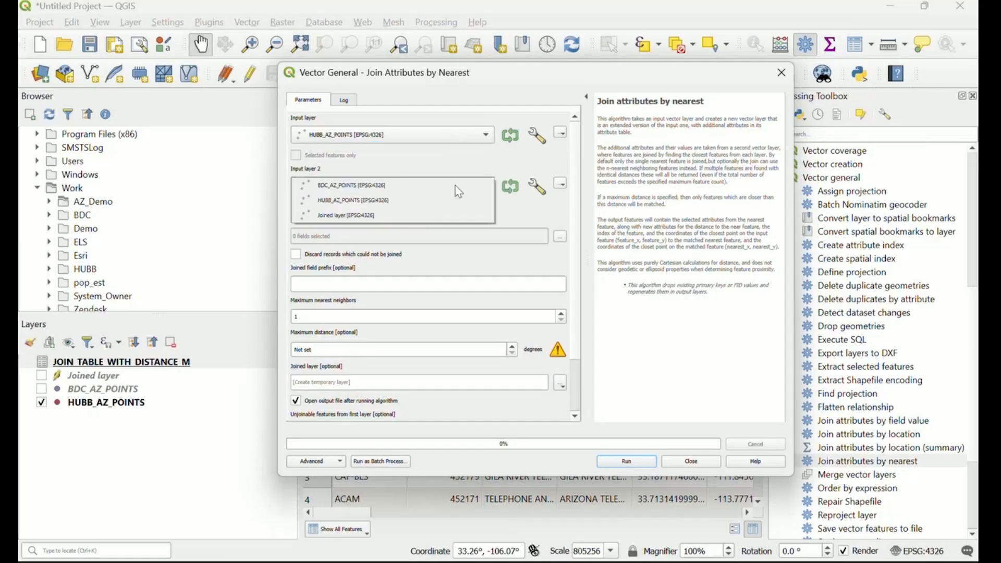
click(450, 189)
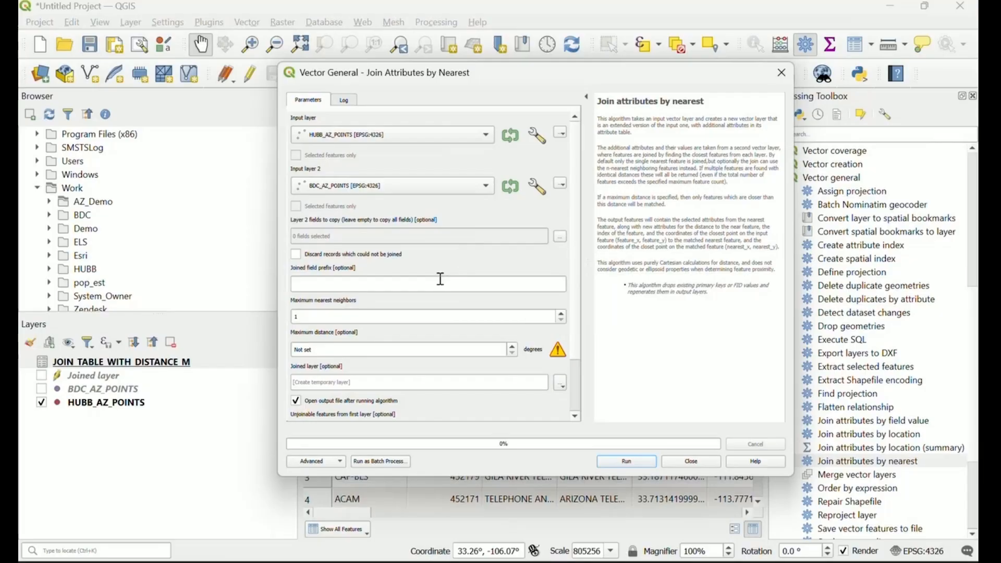
Choose location_i as the only layer 2 field to copy, keep 1 nearest neighbor without a maximum distance, and close the join tool.
click(562, 238)
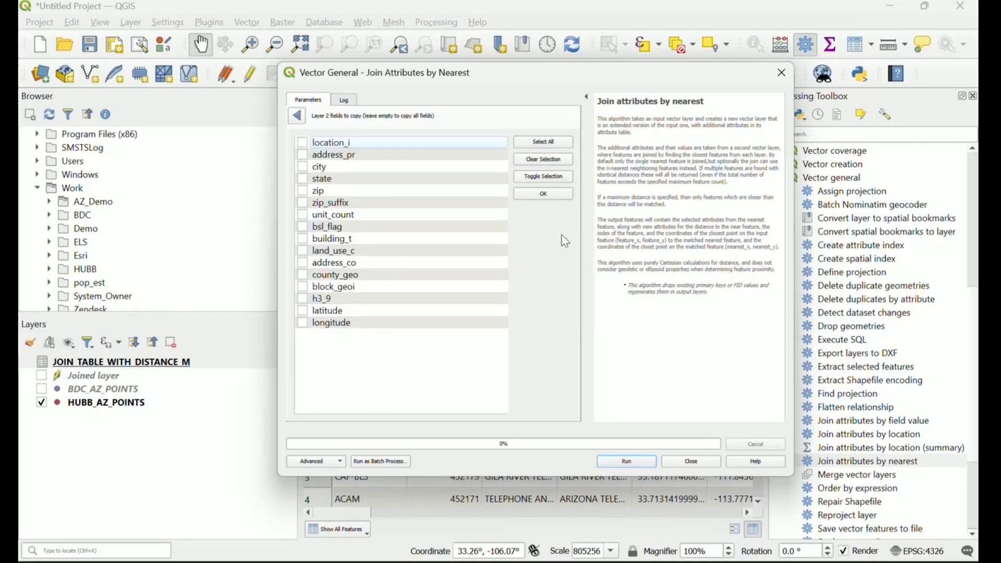
click(305, 145)
click(296, 116)
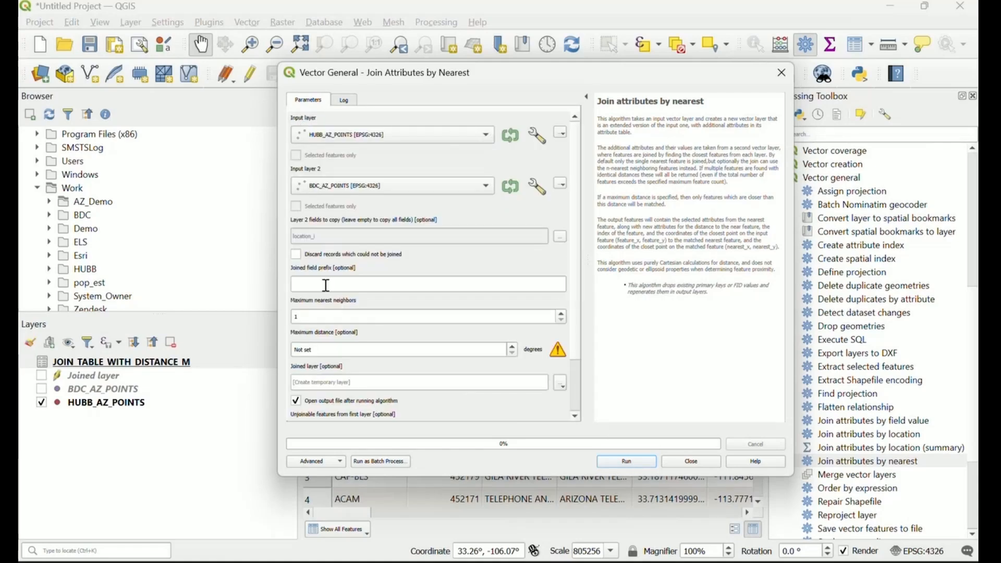
click(323, 319)
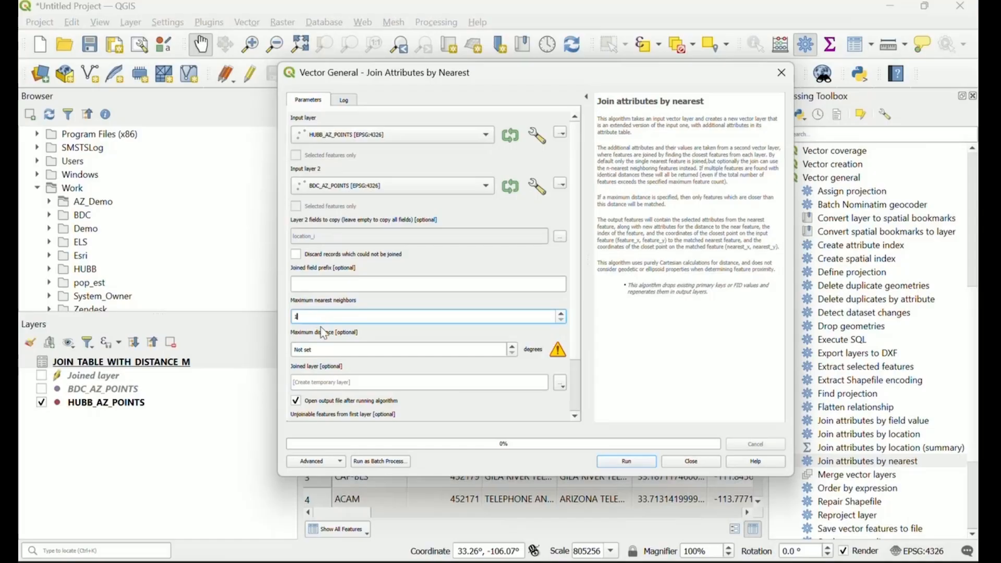
click(328, 350)
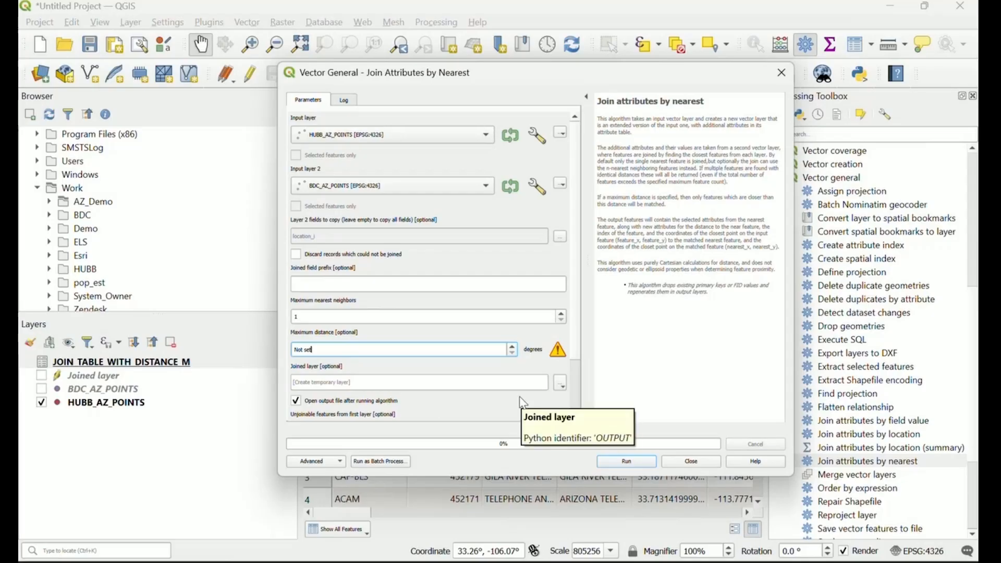
click(626, 461)
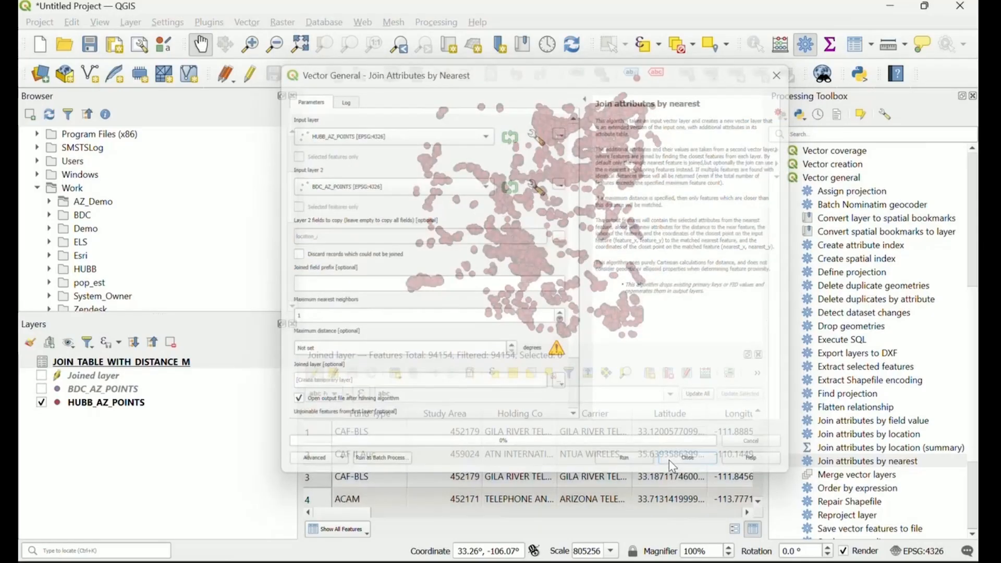
Show the Joined layer on the map and hide the HUBB_AZ_POINTS layer.
click(41, 375)
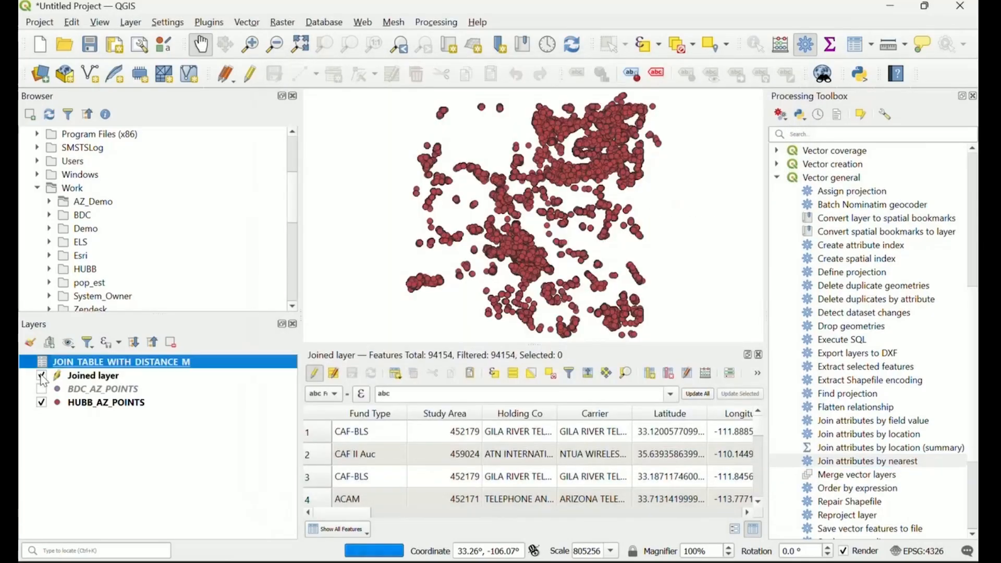
click(42, 402)
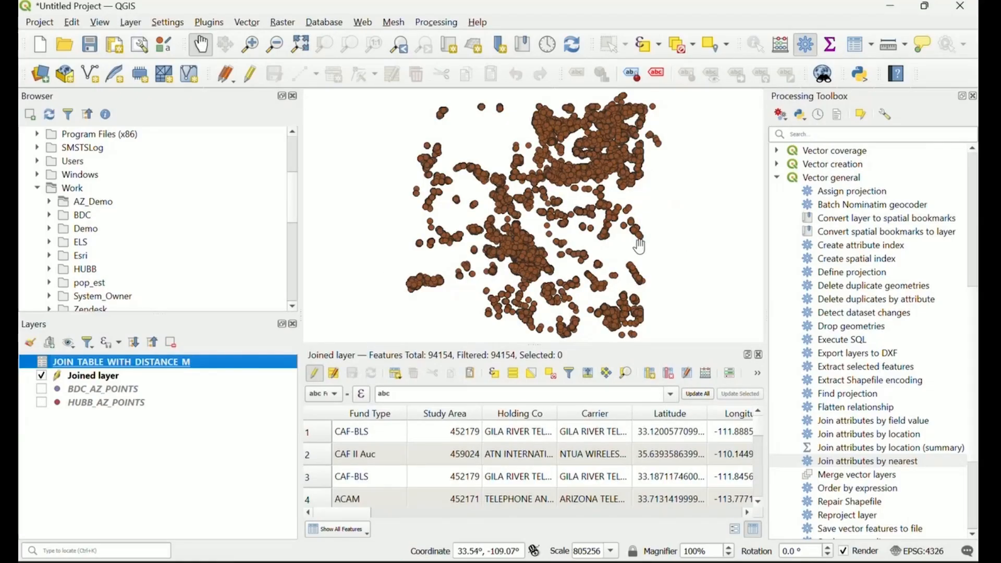
Close the open attribute table, reopen it for the Joined layer, and close the Processing Toolbox.
click(169, 375)
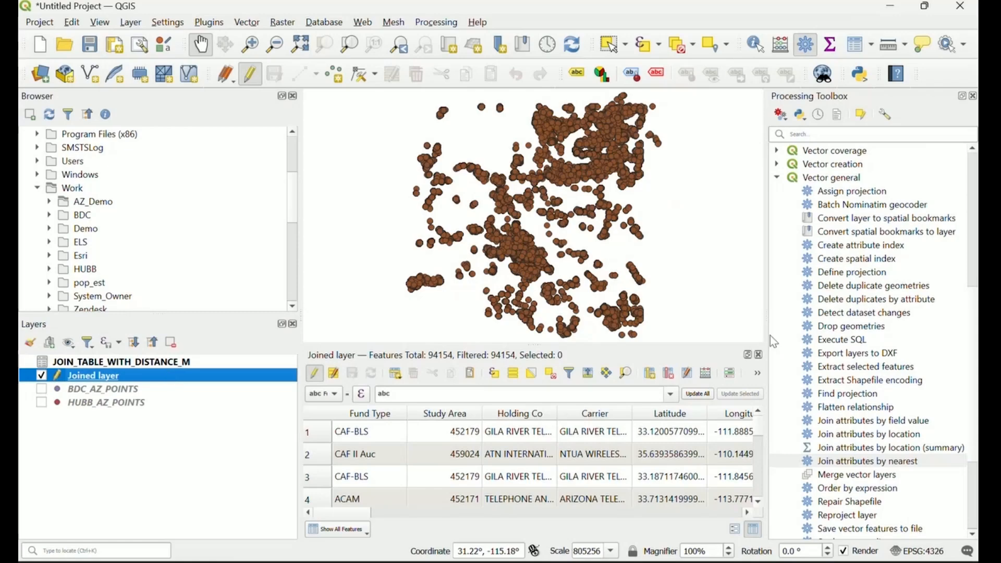
click(759, 354)
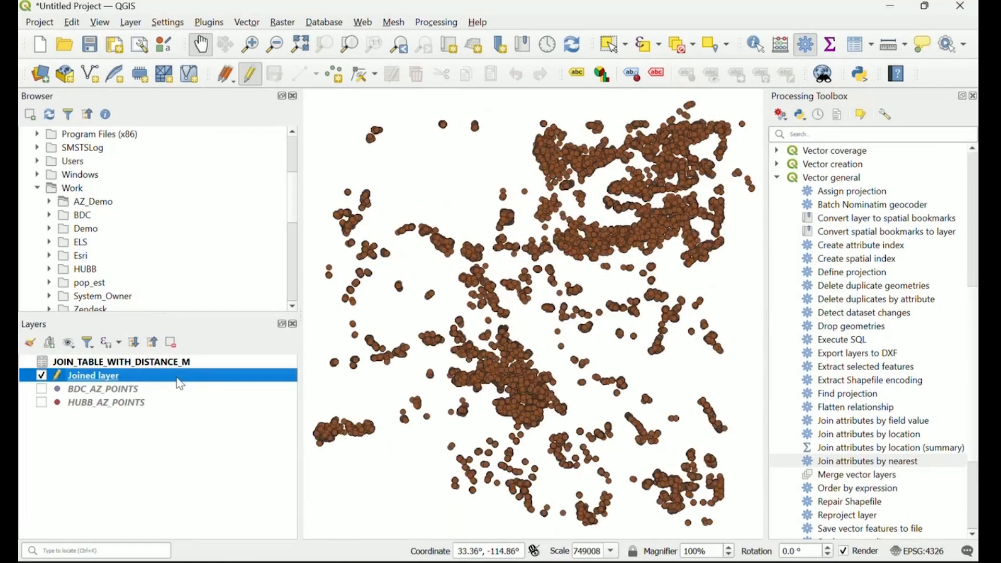
right_click(181, 379)
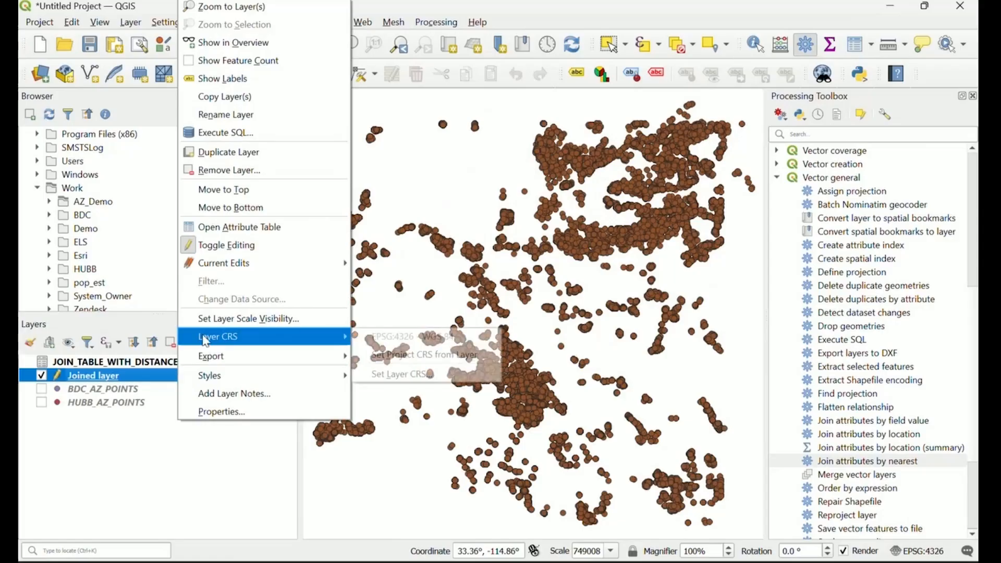
click(265, 230)
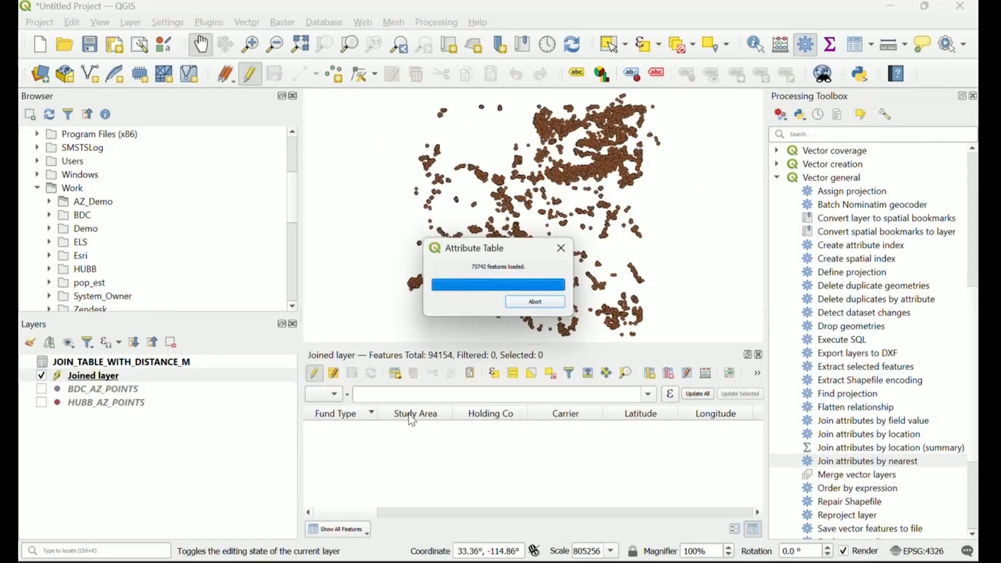
click(972, 96)
Sort the Joined layer's attribute table by location_i in ascending order and make the table area taller.
drag(381, 511, 665, 523)
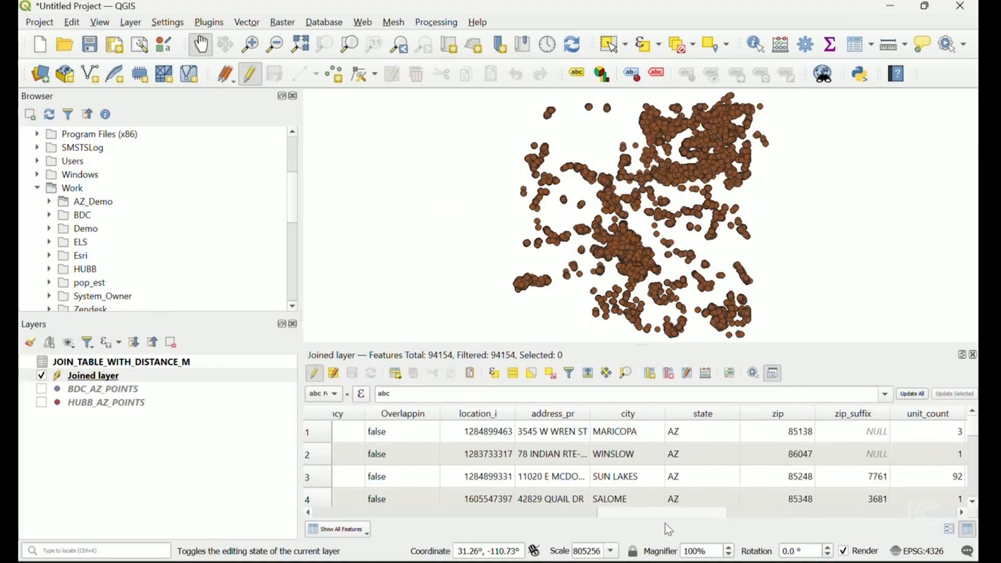
click(498, 416)
drag(526, 341, 524, 293)
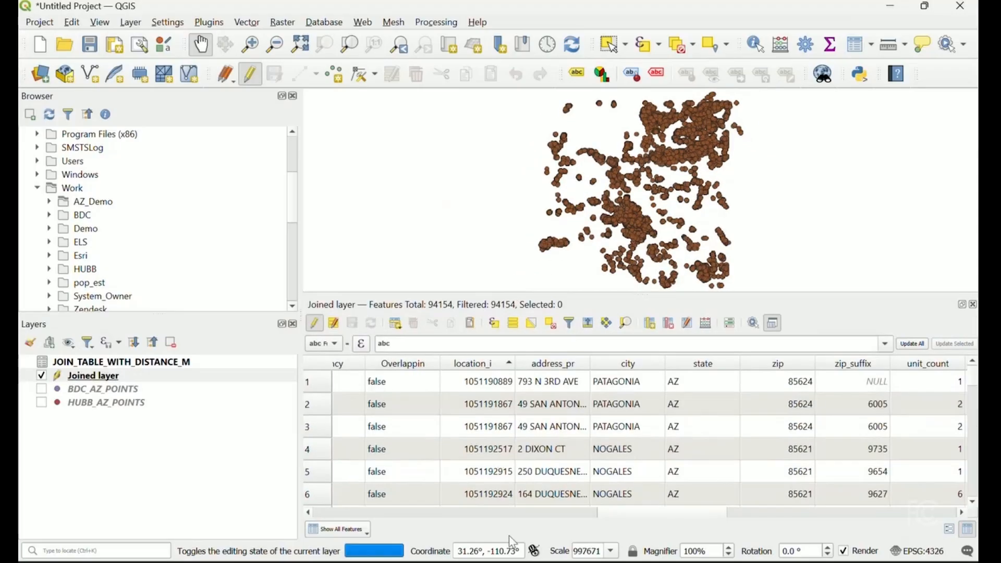
Switch to the browser and read the possible outcomes of matching HUBB locations to BSLs in the FCC location-alignment article.
key(alt+Tab)
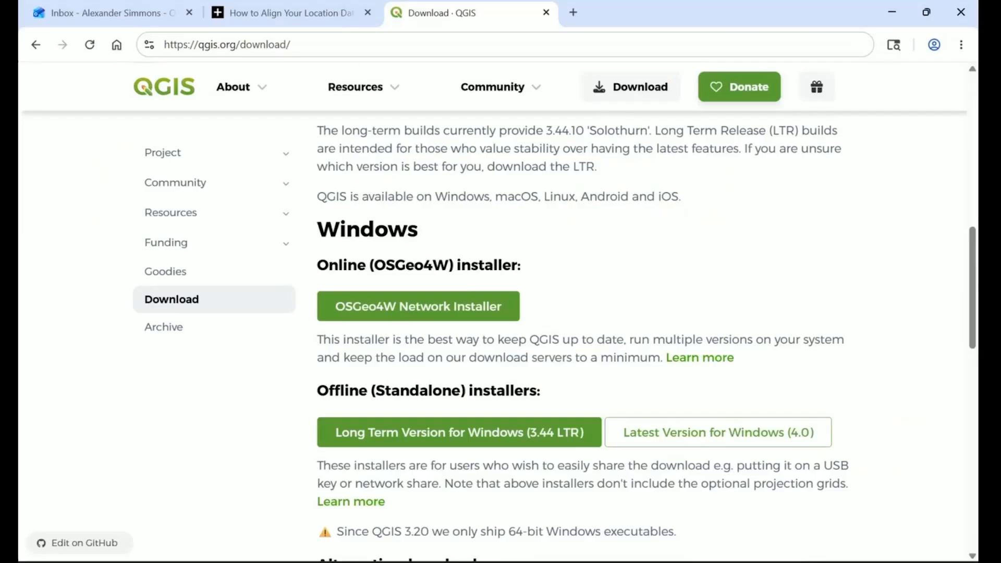
click(321, 19)
key(Down)
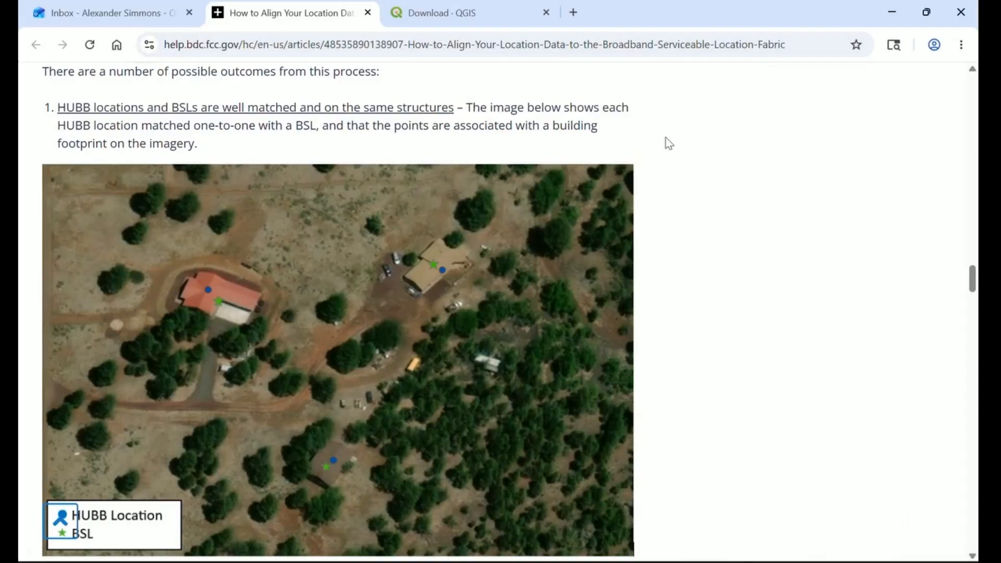
scroll(665, 138, down, 9)
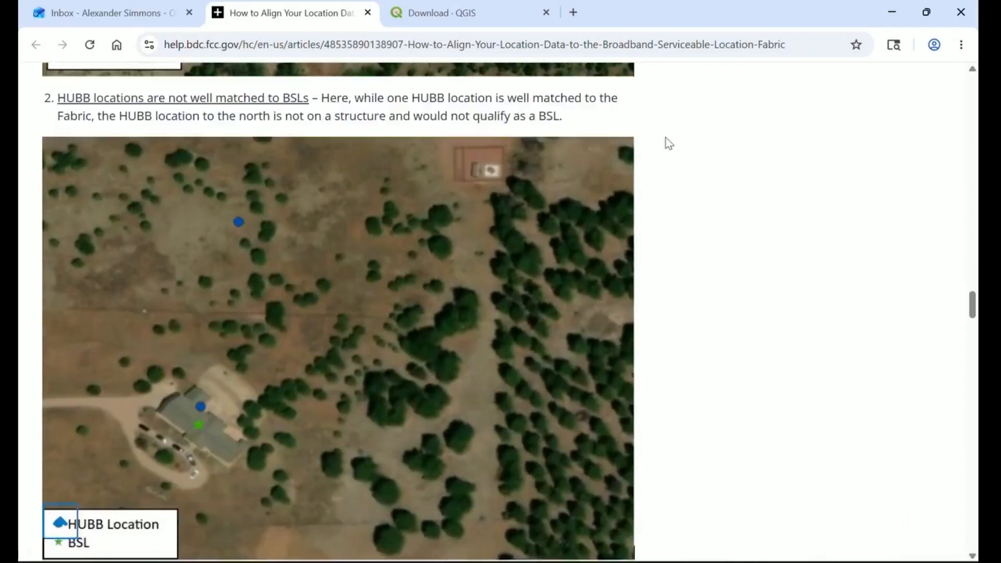
scroll(665, 138, down, 1)
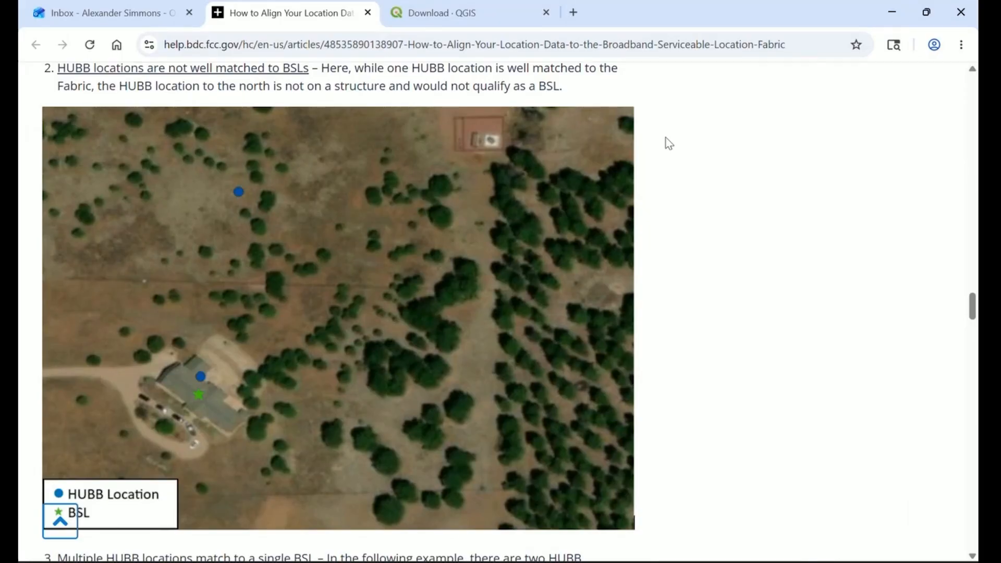
scroll(664, 138, down, 9)
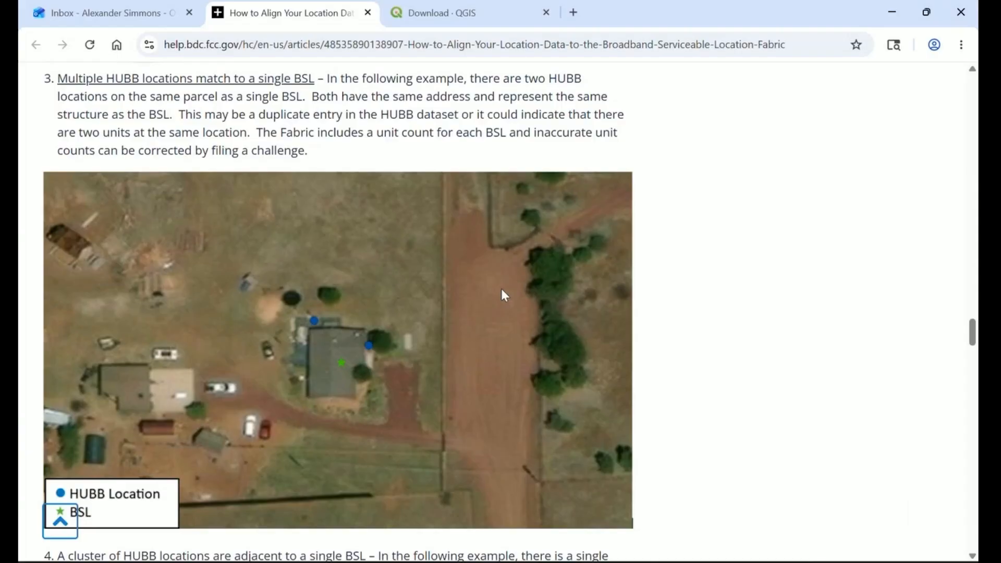
scroll(504, 295, down, 7)
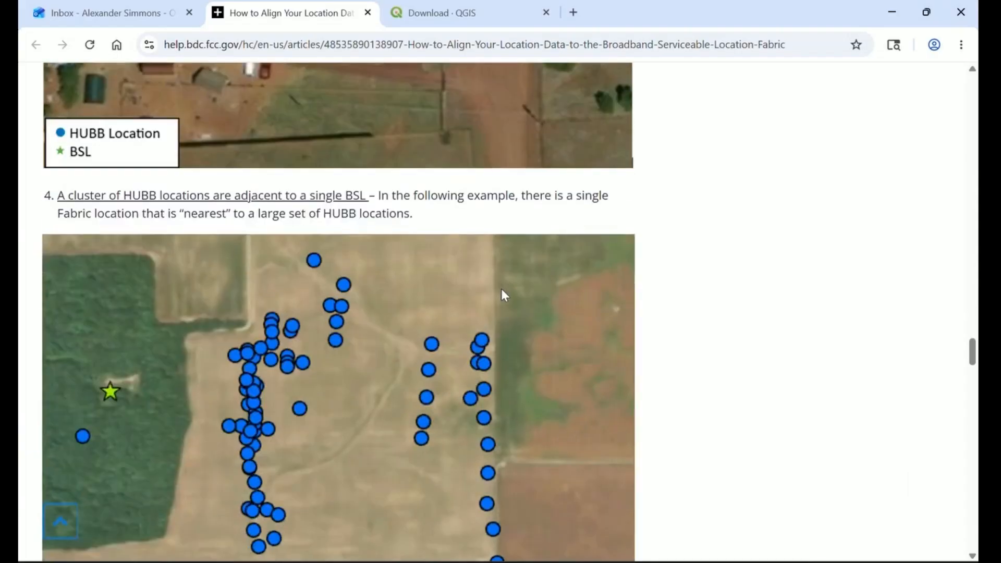
scroll(503, 295, down, 2)
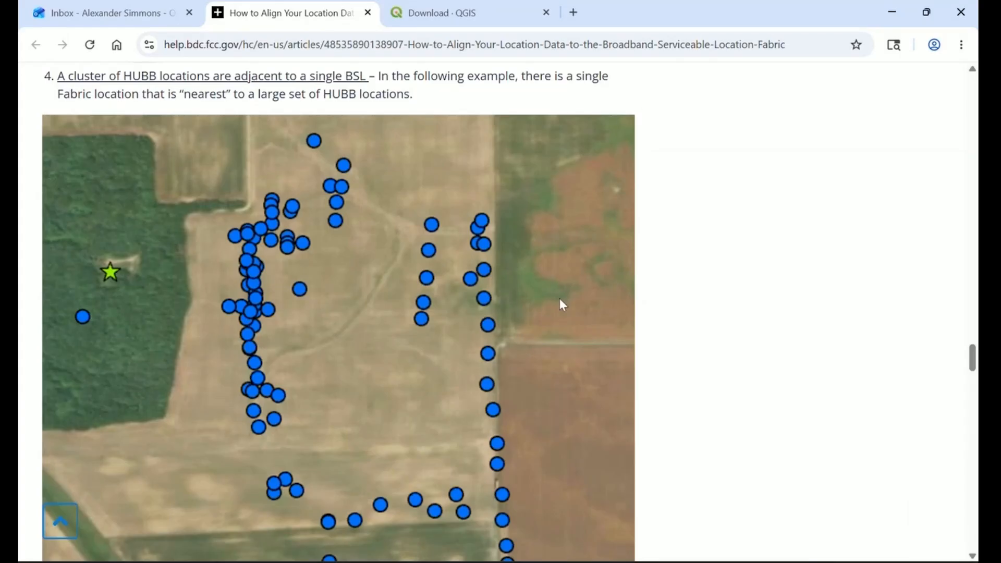
scroll(560, 299, down, 2)
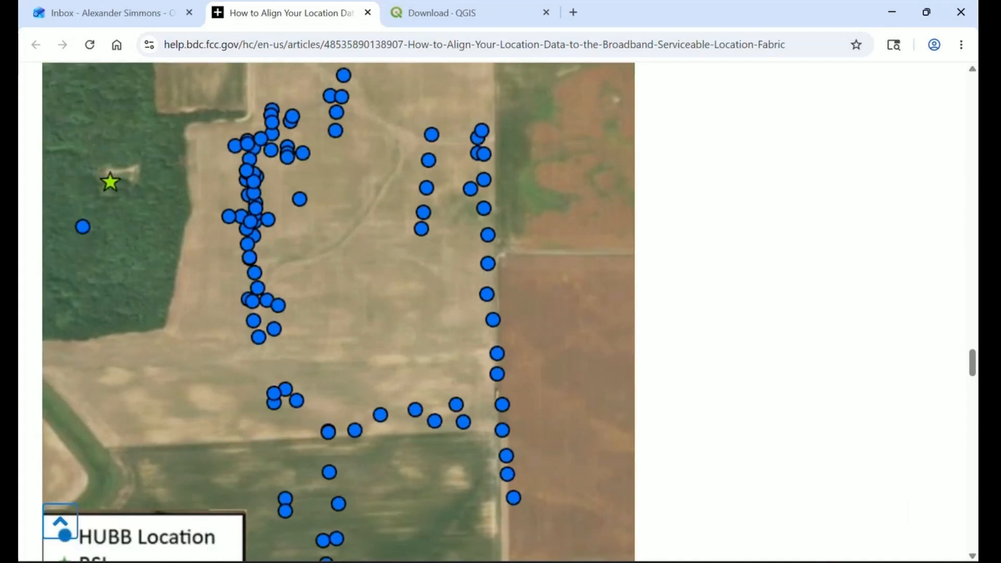
Switch to the Excel workbook and examine the location_i column and the distance columns through distance_m.
key(alt+Tab)
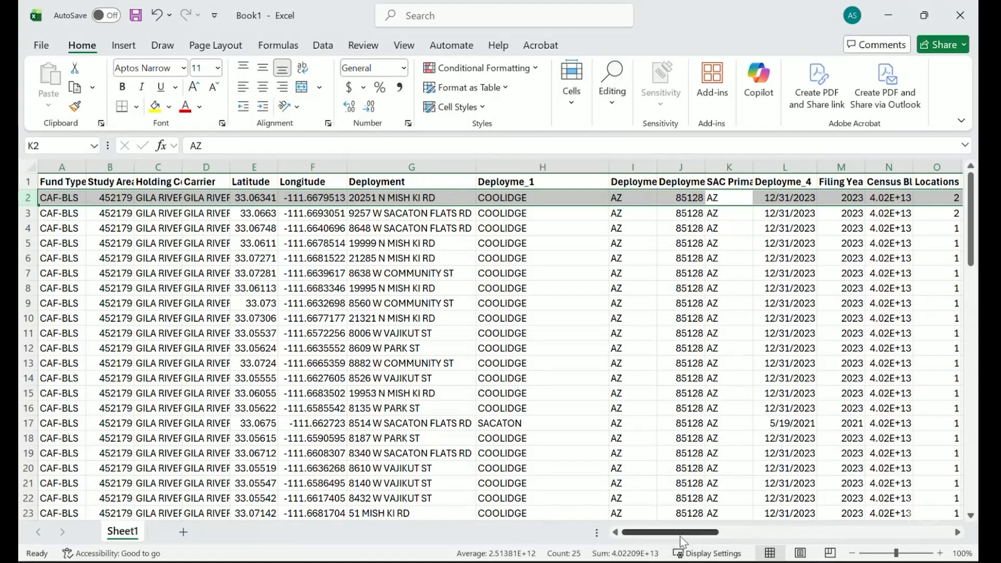
drag(679, 531, 751, 531)
click(613, 171)
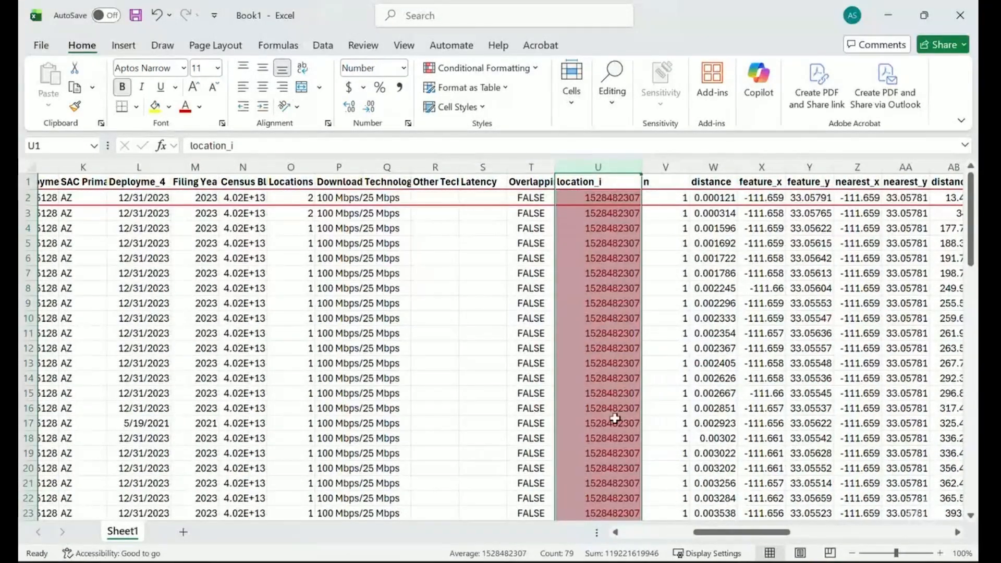
drag(706, 535, 731, 535)
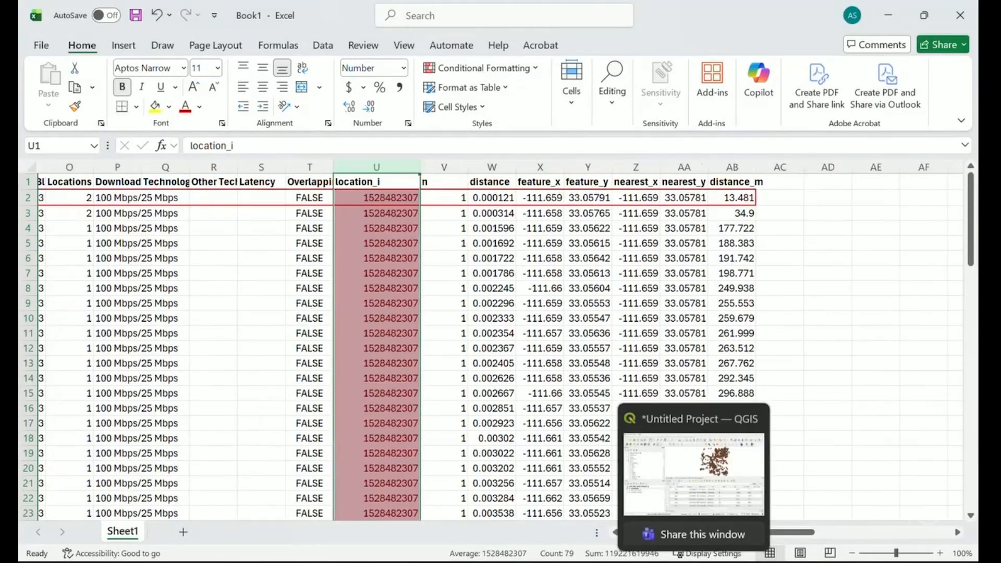
Switch back to QGIS and open the Joined layer's properties.
click(697, 562)
double_click(233, 378)
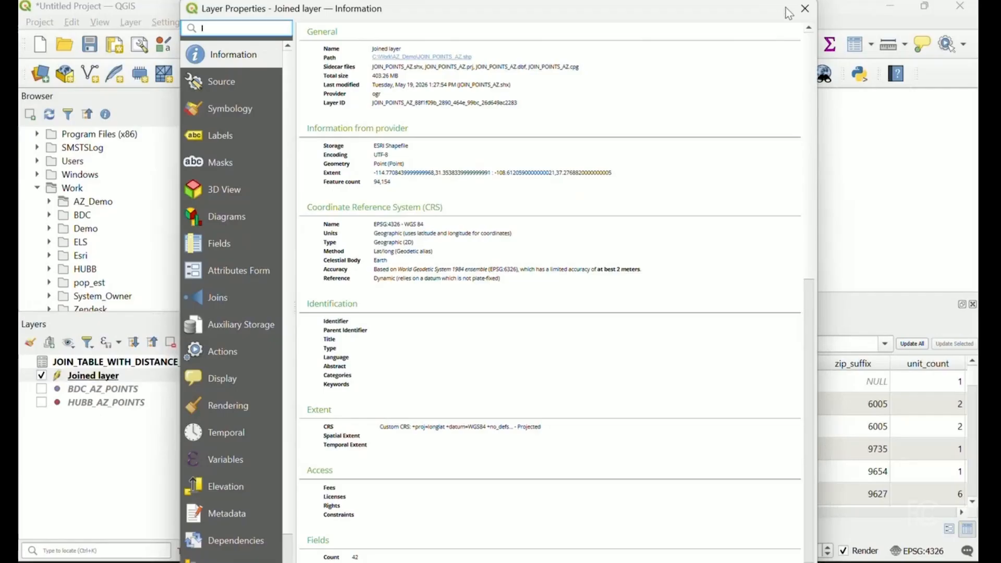
Close the layer properties and add a decimal number field named distance_m to the Joined layer, with length 10 and precision 3.
click(804, 9)
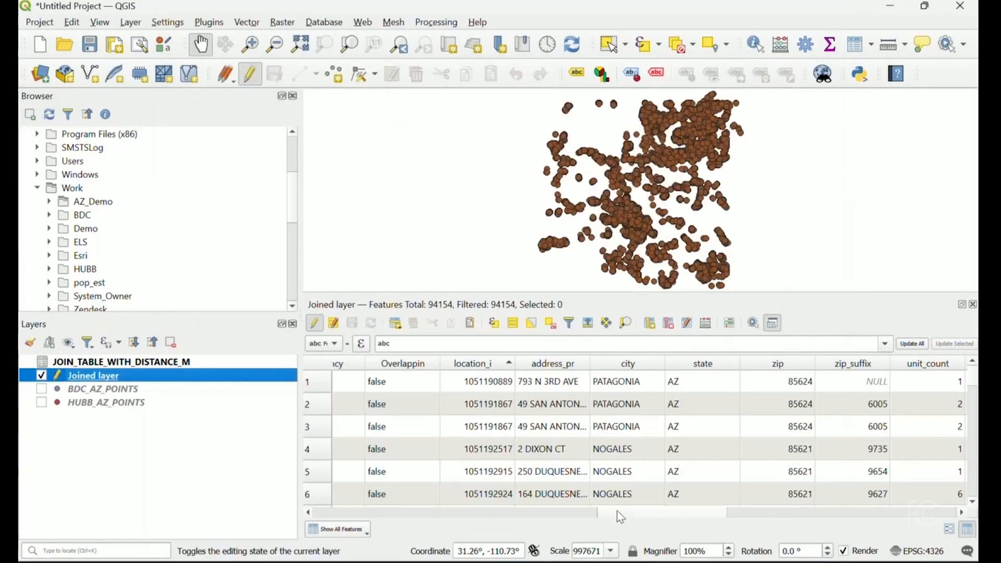
drag(601, 510, 821, 482)
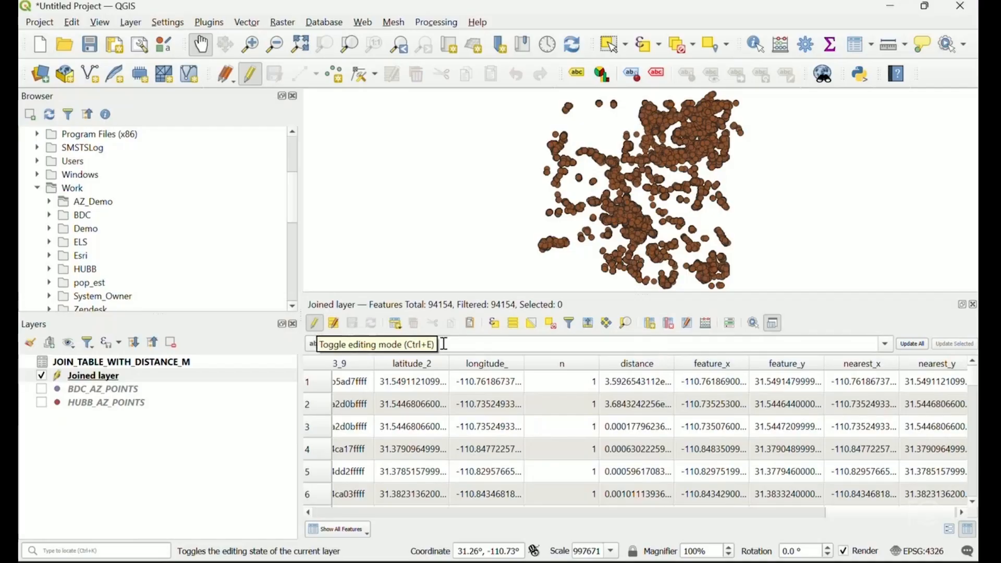
click(650, 323)
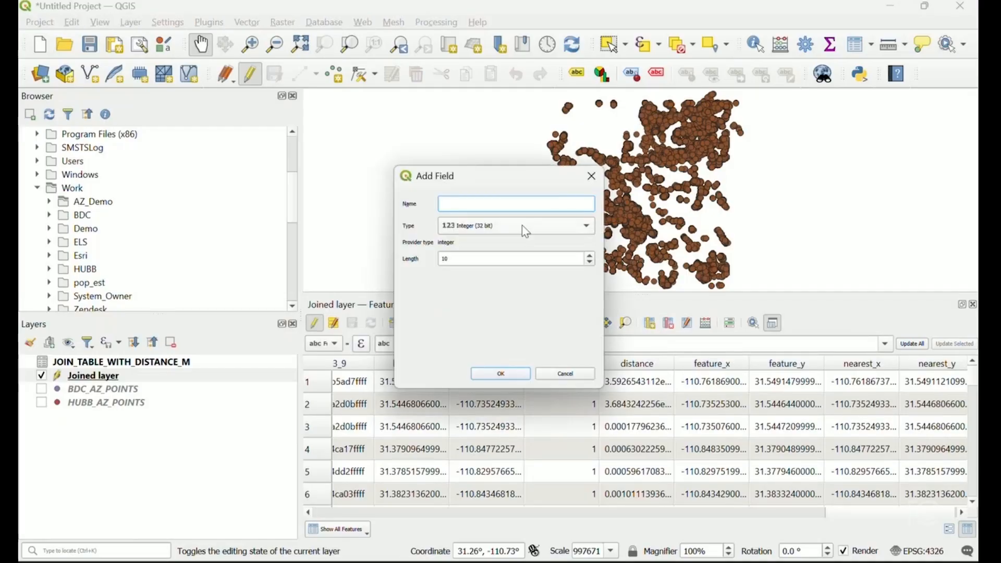
text(distance_m)
click(512, 226)
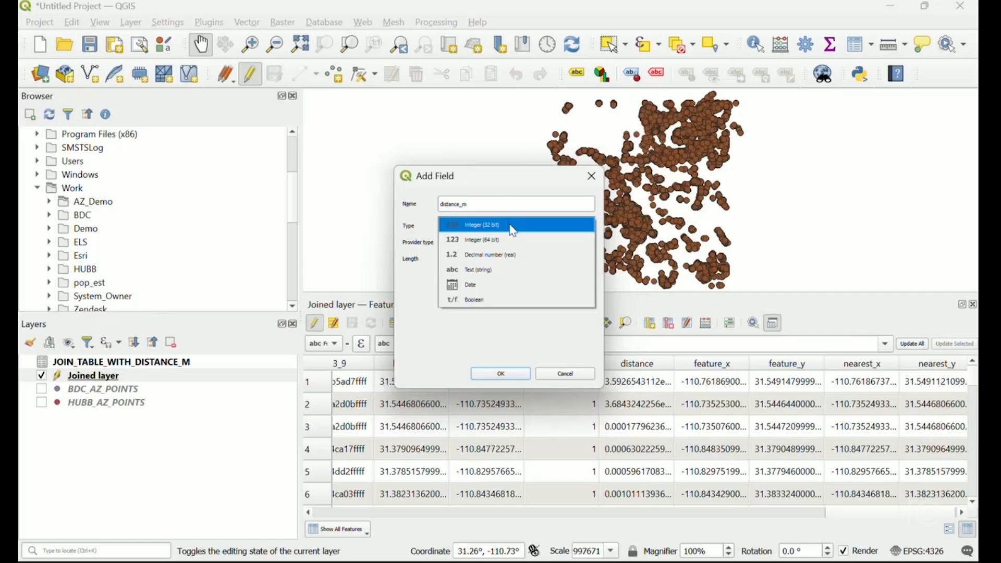
click(511, 254)
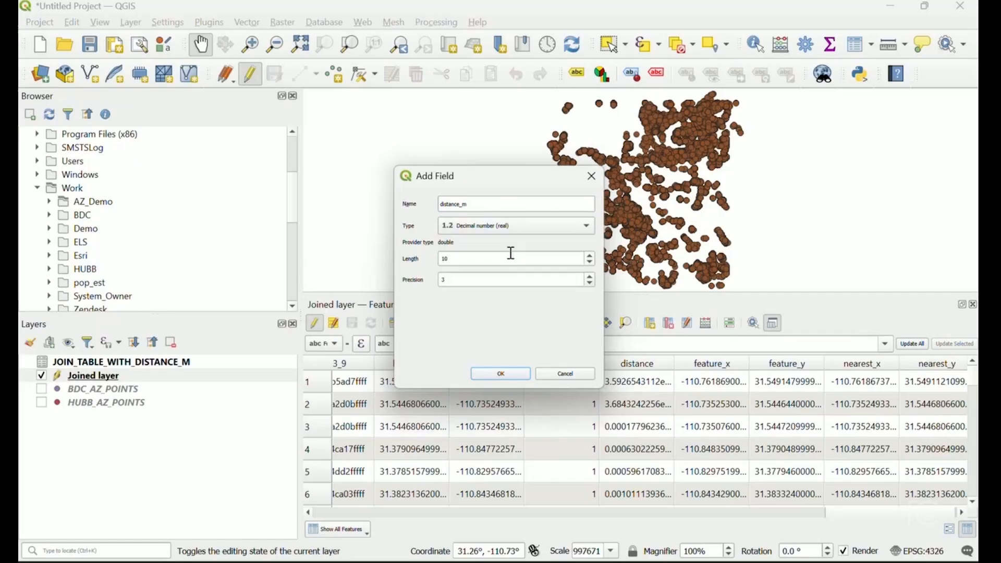
click(503, 377)
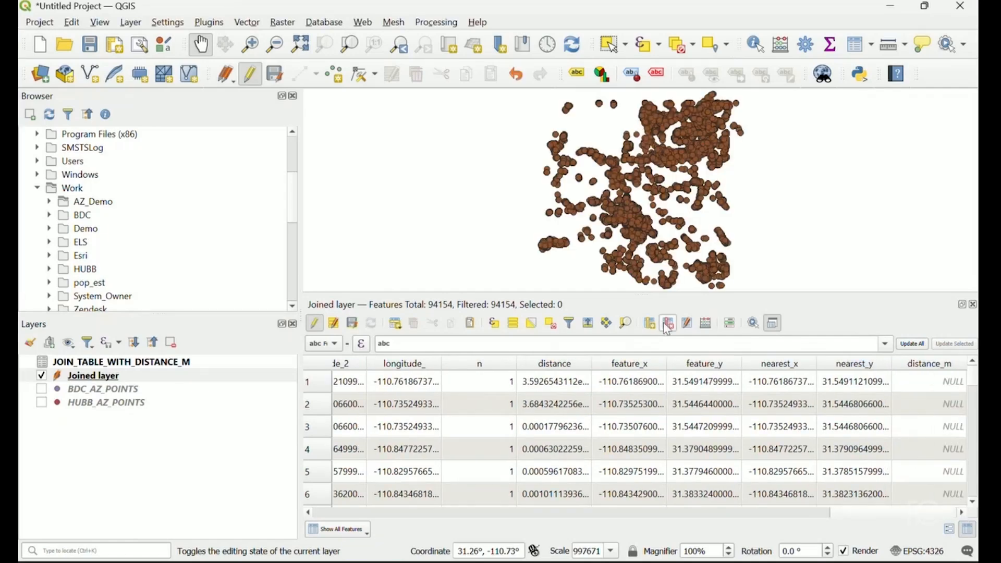
Open the Field Calculator for the Joined layer and set it to update the existing distance_m field.
click(730, 328)
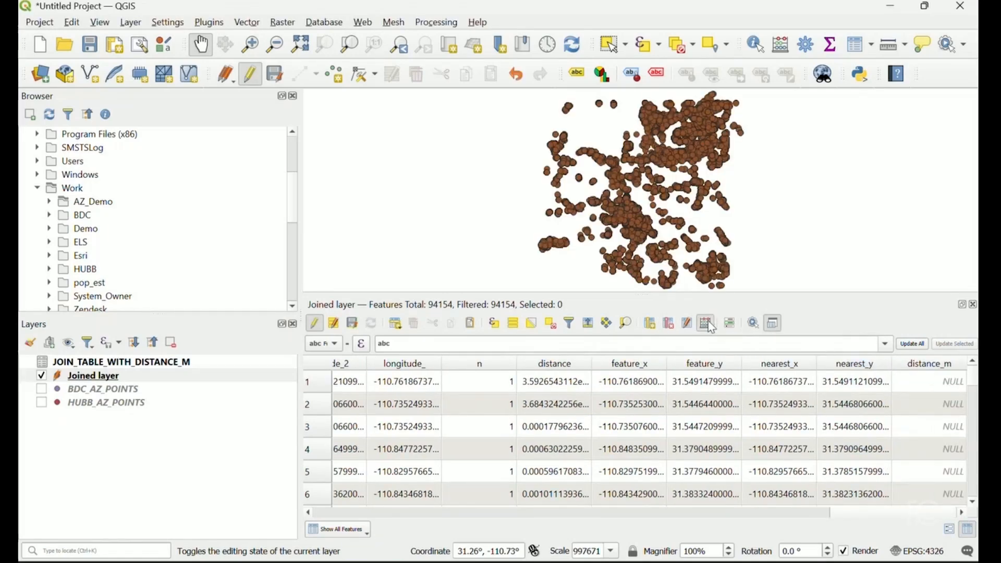
click(508, 84)
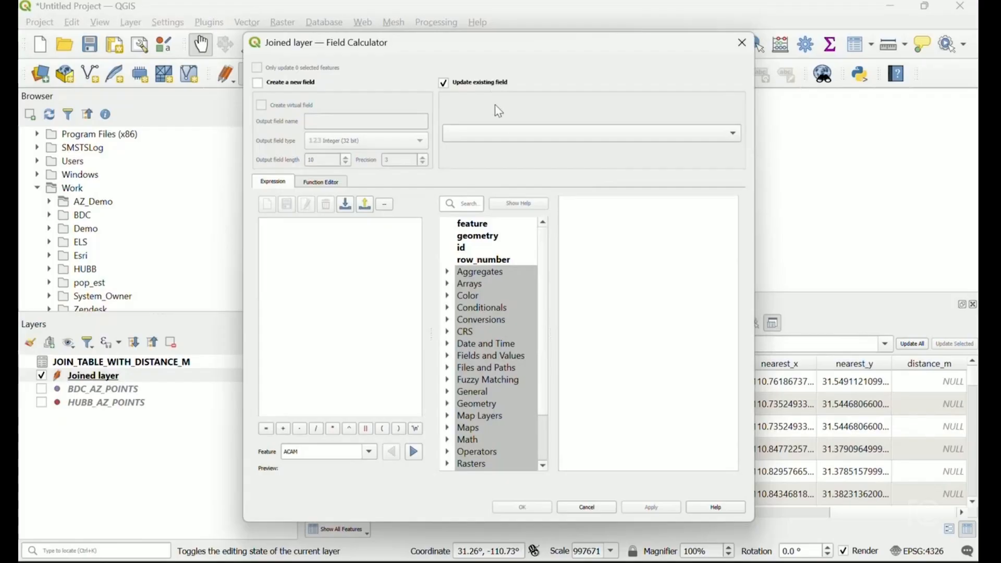
click(502, 130)
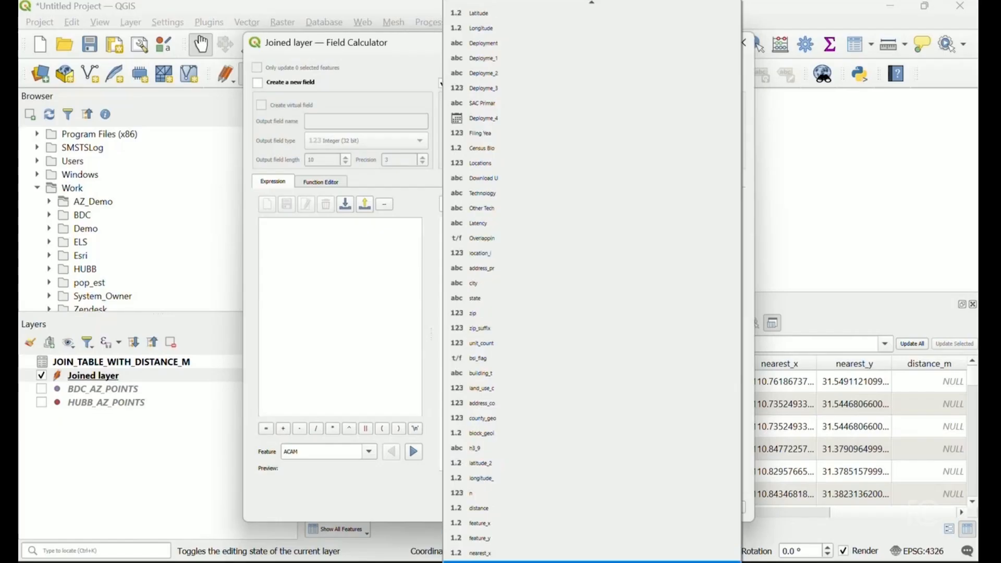
click(480, 552)
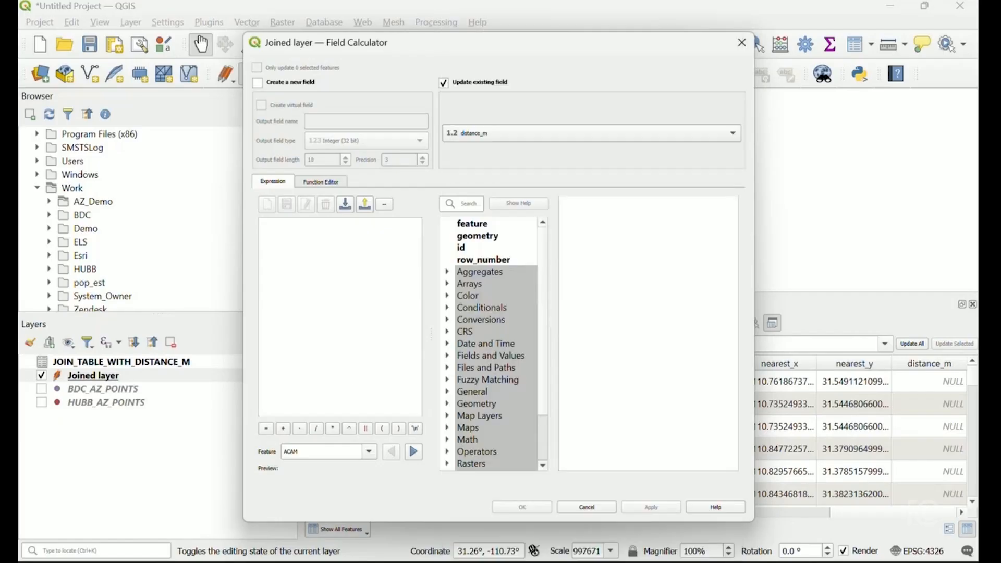
Calculate distance_m with the expression "distance"*111320 and make the attribute table area taller to review the values.
click(355, 373)
text("di)
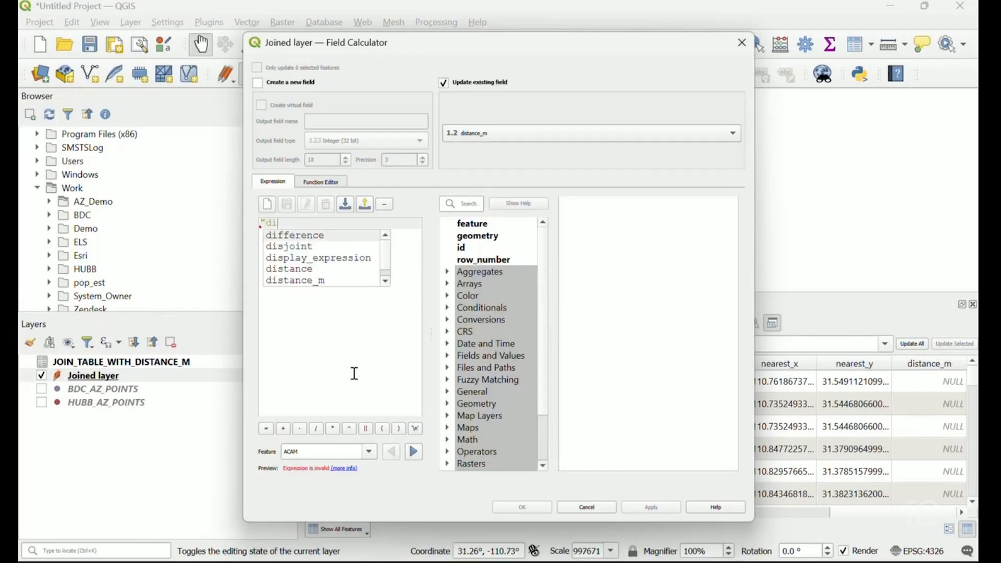
text(stanc)
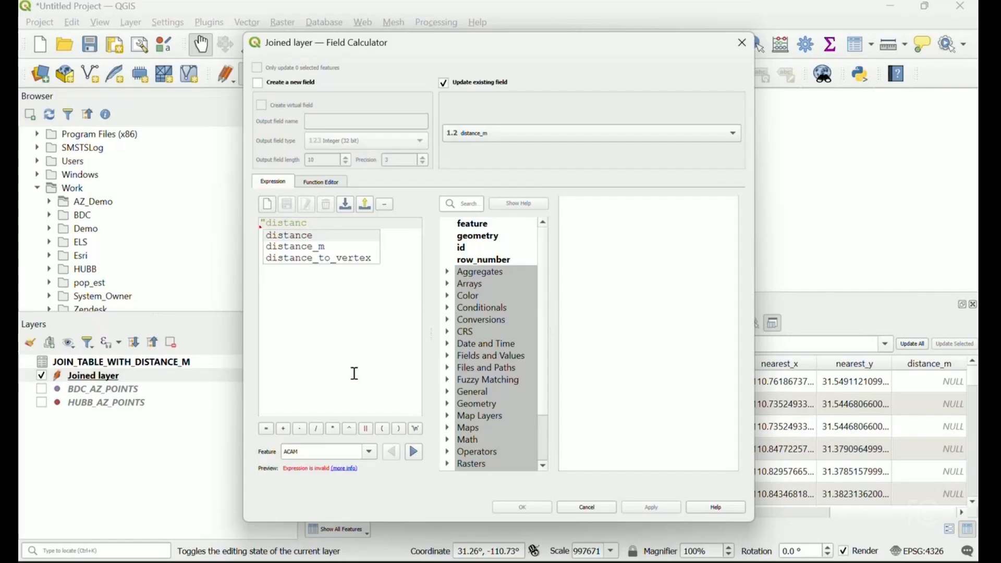
text(e)
key(Return)
text(*)
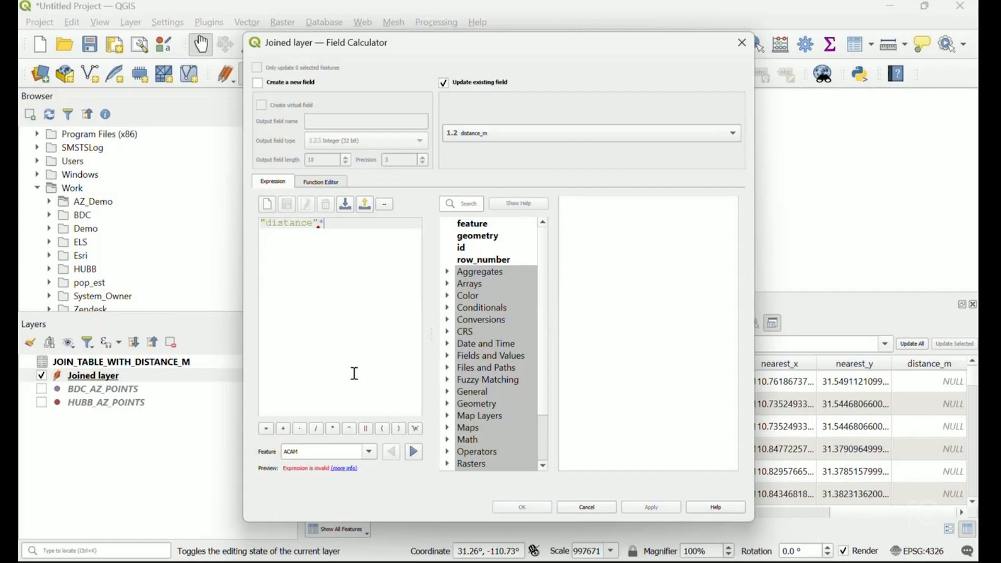
text(111320)
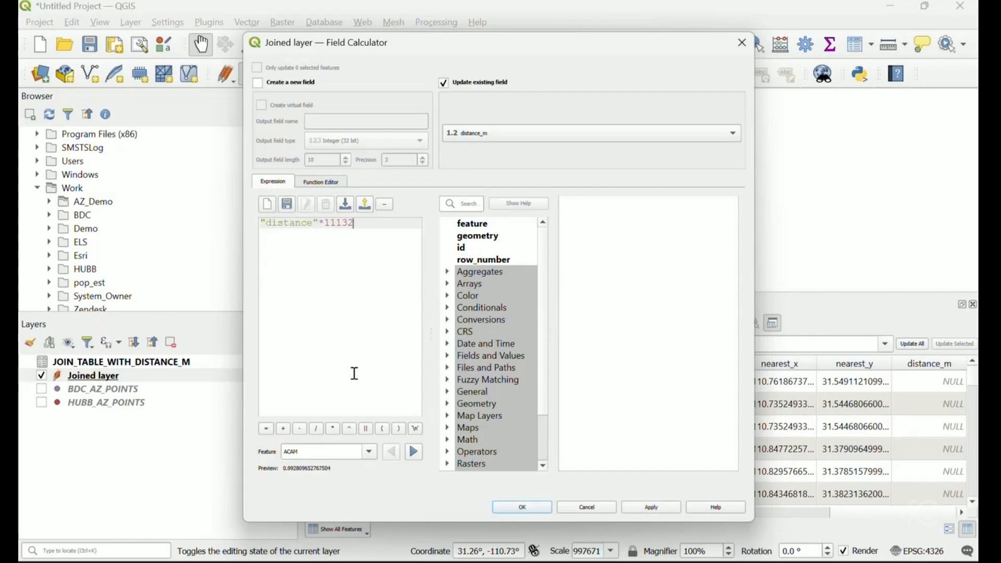
click(642, 507)
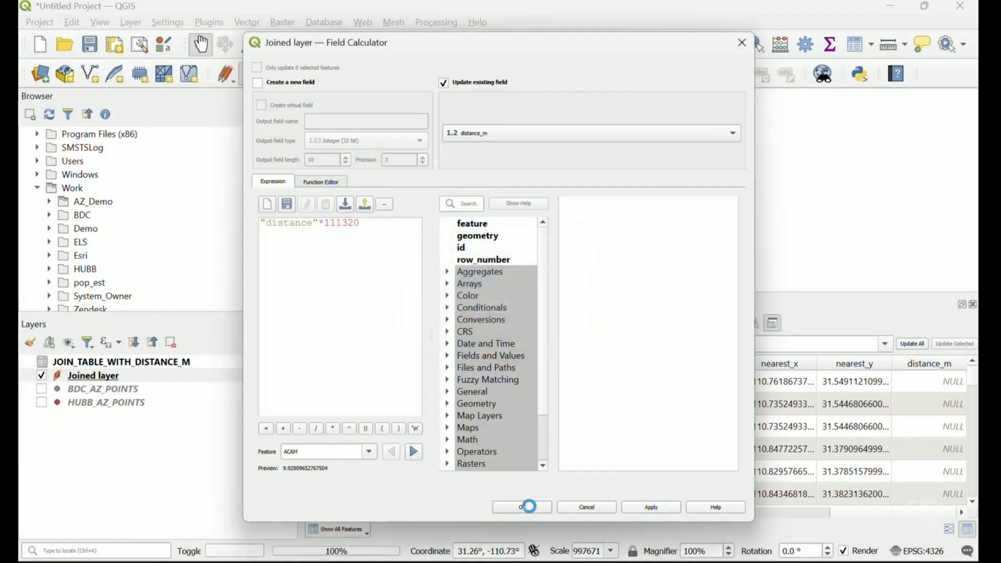
click(532, 509)
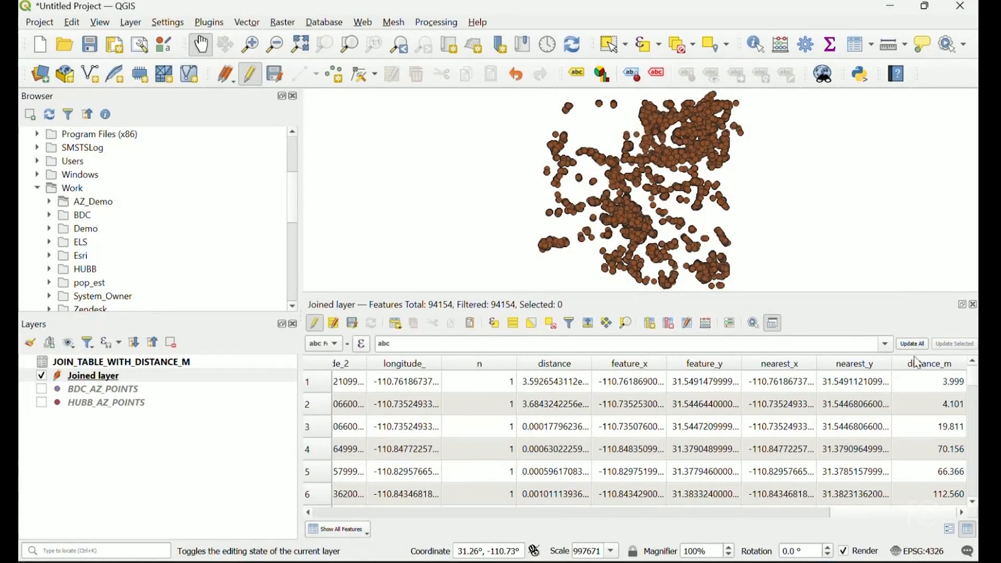
drag(898, 288, 882, 173)
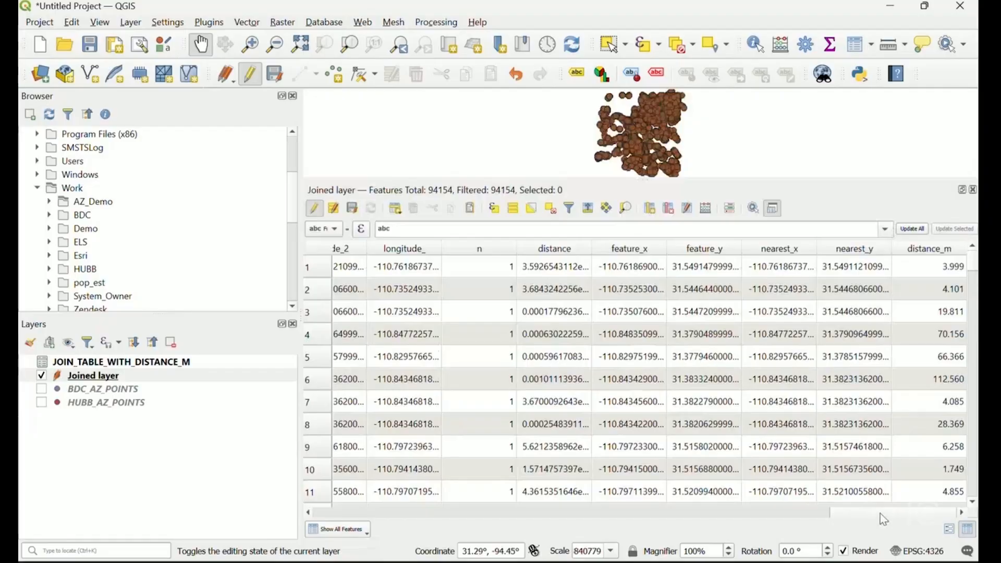
drag(879, 513, 853, 514)
Switch to the Excel workbook, widen the distance_m column, and examine row 2 from its distance back to its Deployment address.
key(alt+Tab)
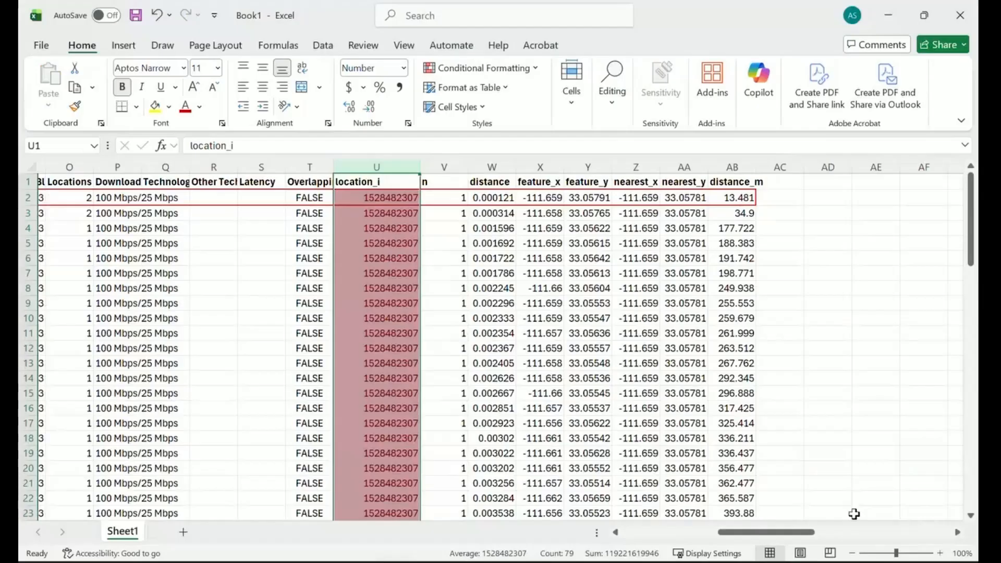
click(732, 167)
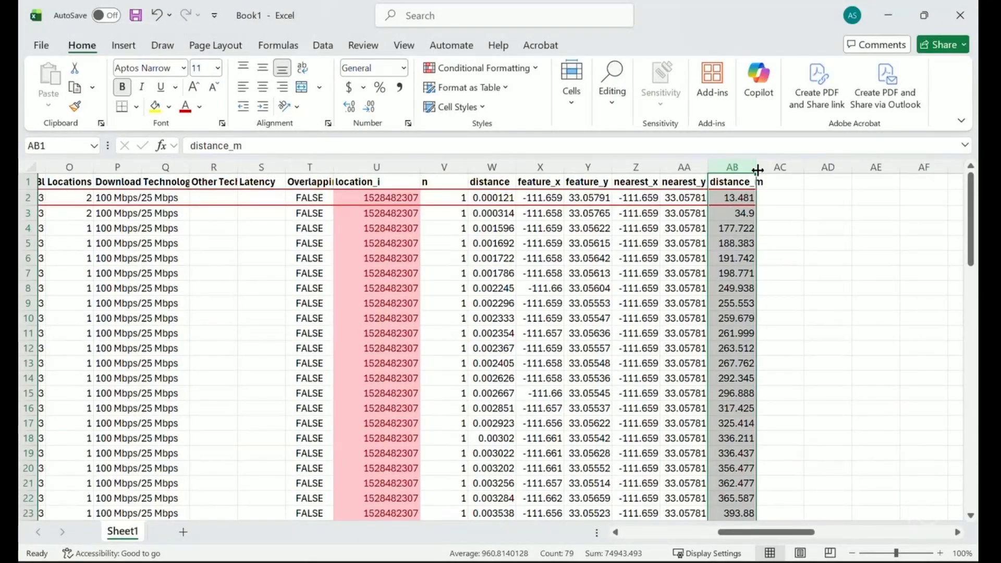
drag(756, 168, 778, 170)
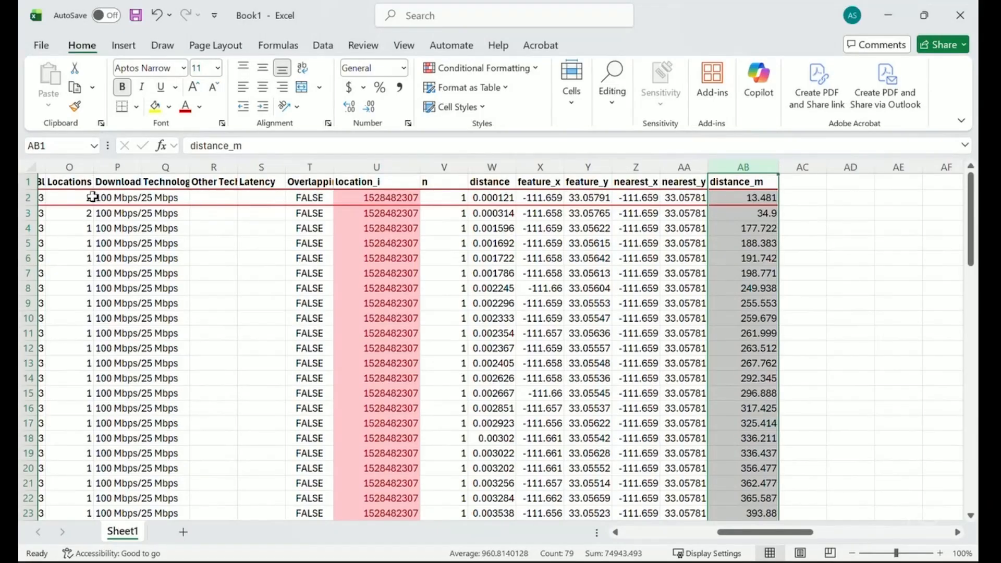
click(25, 198)
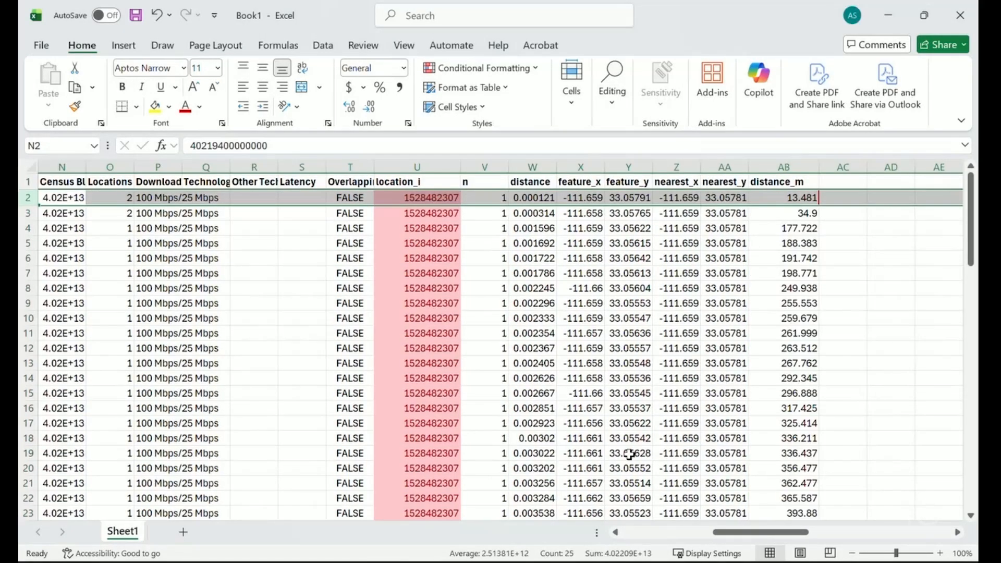
drag(733, 536, 632, 533)
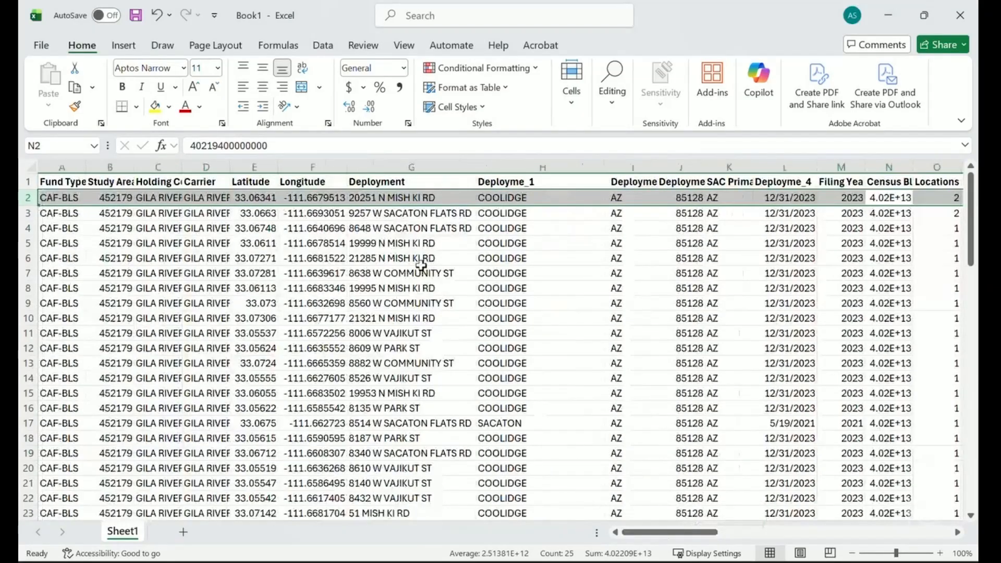
click(391, 198)
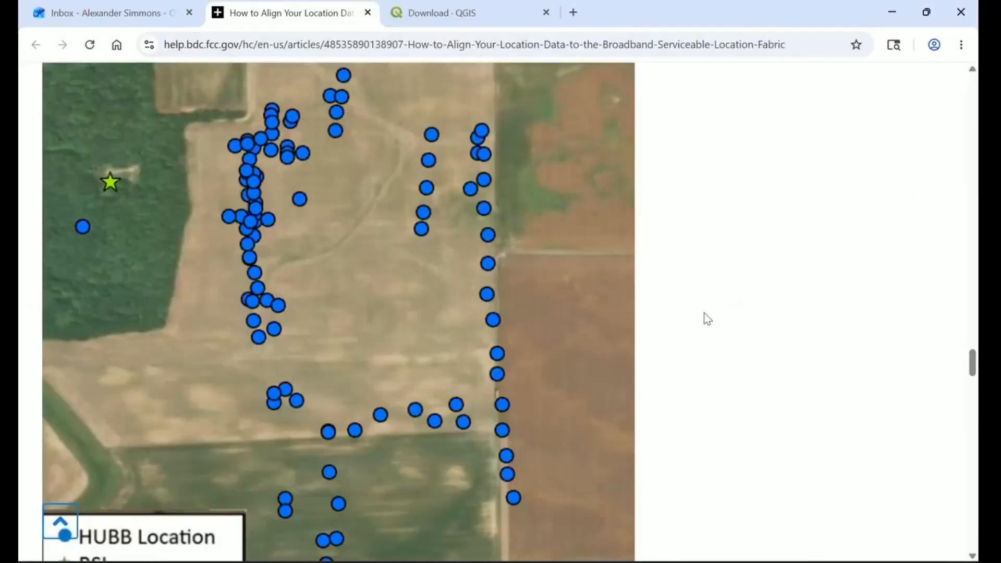
Switch to the browser and read the FCC article from the distance-in-meters instructions through the mobile home park outcome to Other Considerations.
scroll(771, 308, down, 1)
scroll(771, 303, down, 10)
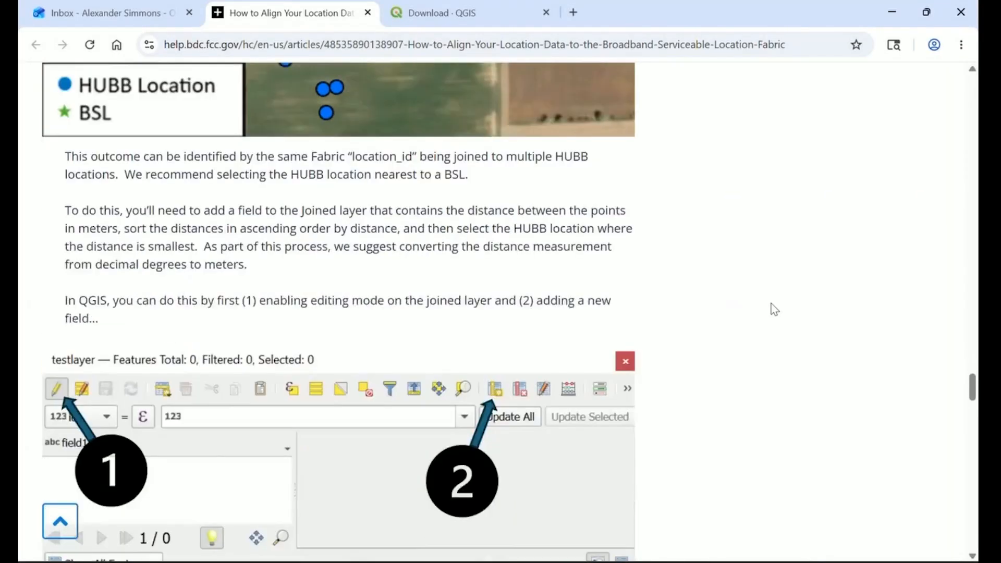
scroll(771, 304, down, 20)
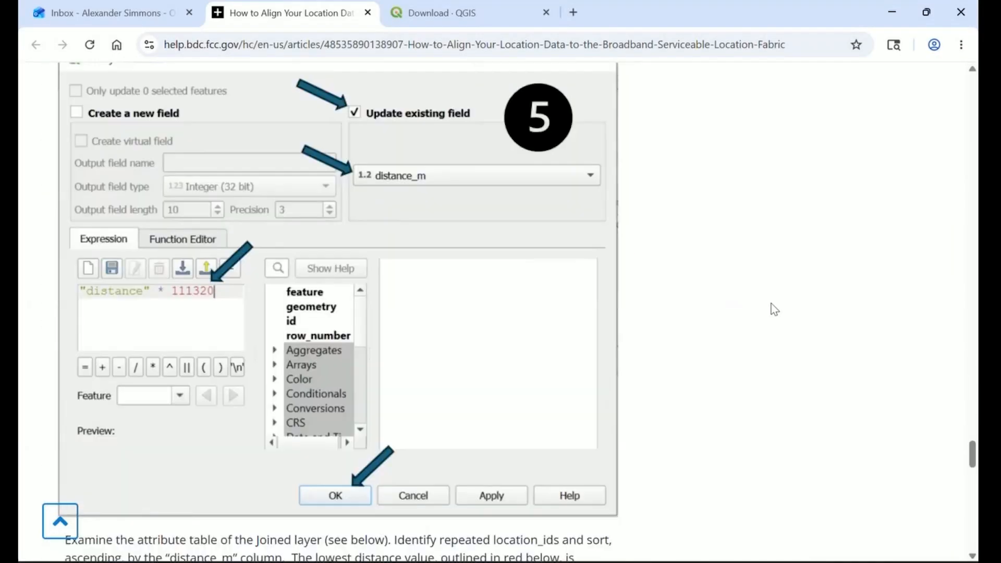
scroll(771, 303, down, 5)
scroll(771, 303, up, 3)
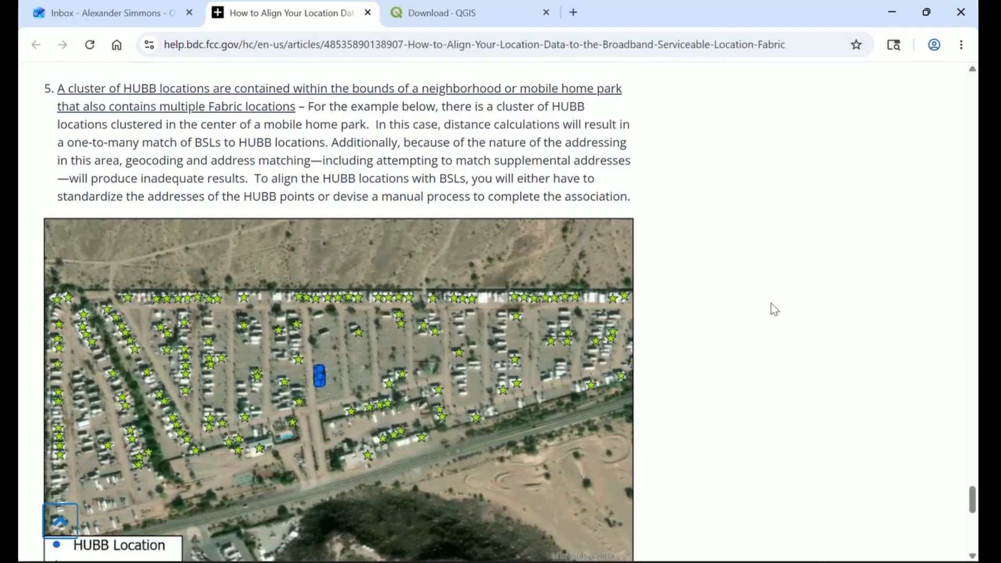
scroll(774, 309, down, 2)
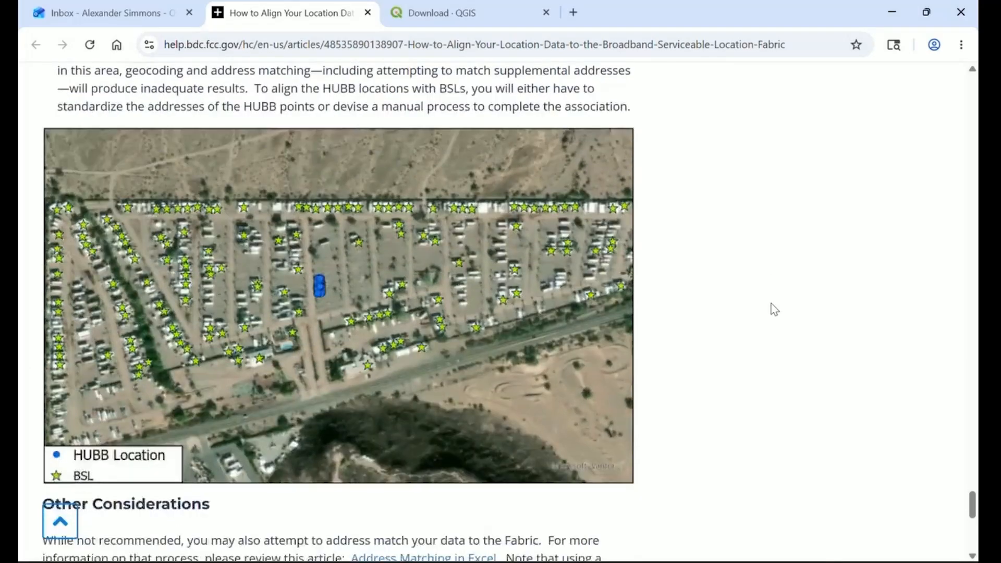
scroll(774, 309, down, 2)
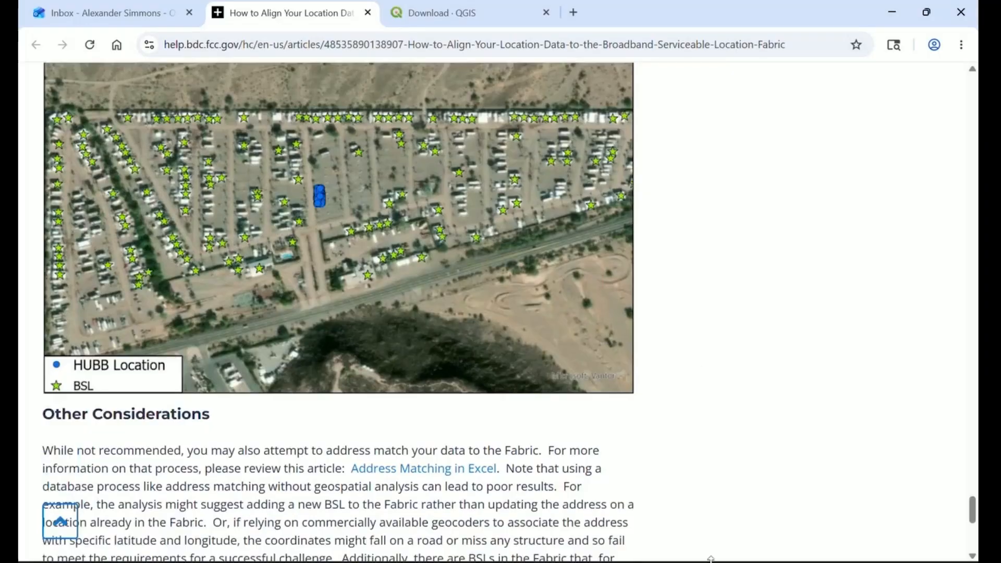